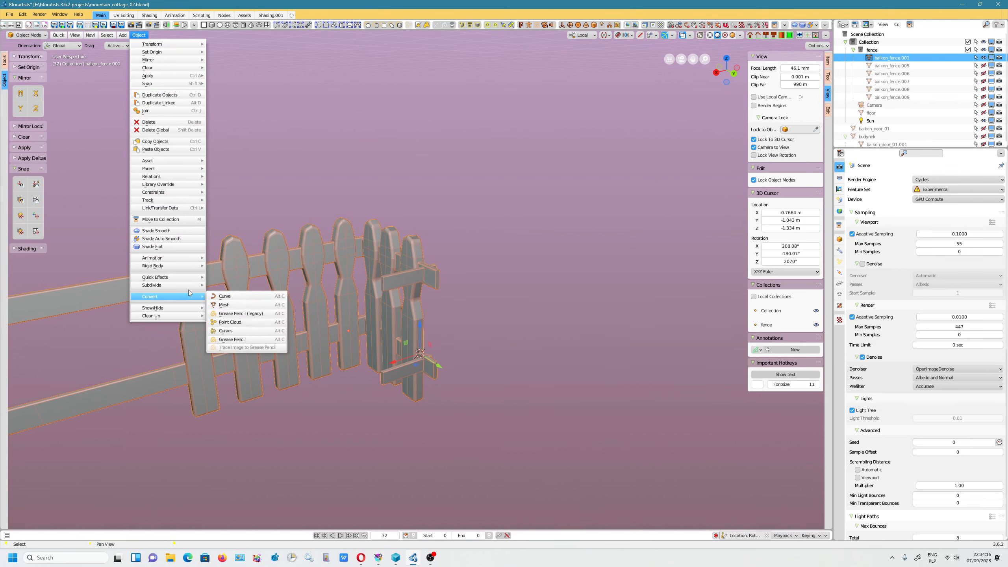
- Unhide all hidden objects of the cottage scene around the balcony fence
mouse_move(181, 306)
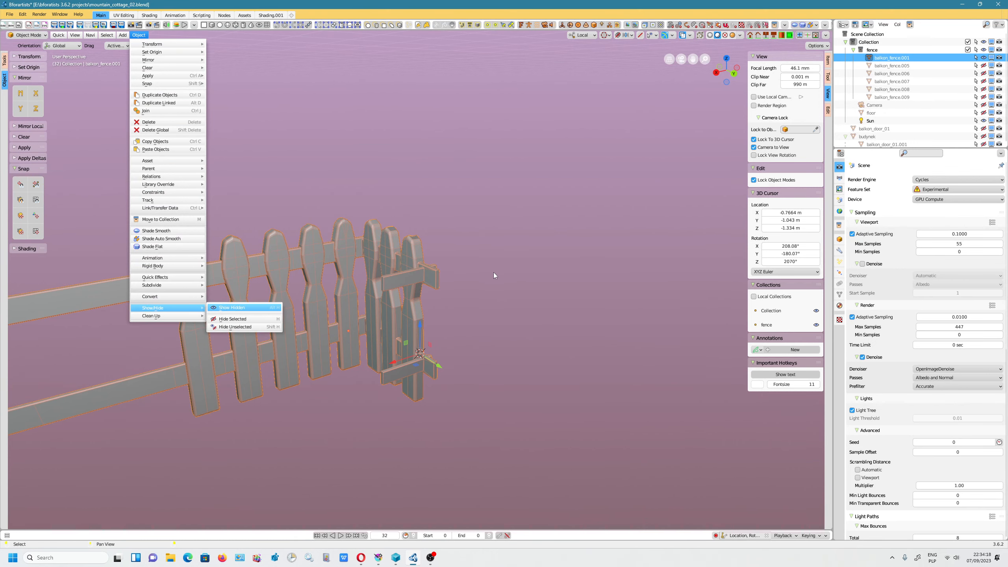
scroll(492, 273, down, 12)
scroll(495, 274, up, 2)
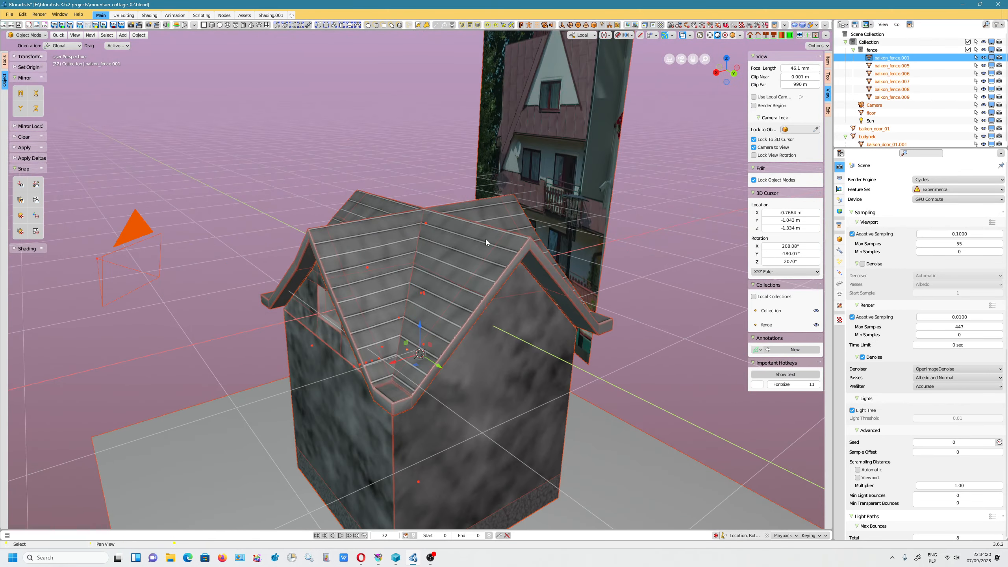
right_drag(486, 240, 540, 284)
scroll(539, 288, up, 5)
middle_drag(568, 225, 482, 262)
right_drag(482, 263, 408, 187)
scroll(506, 268, up, 5)
scroll(384, 293, up, 2)
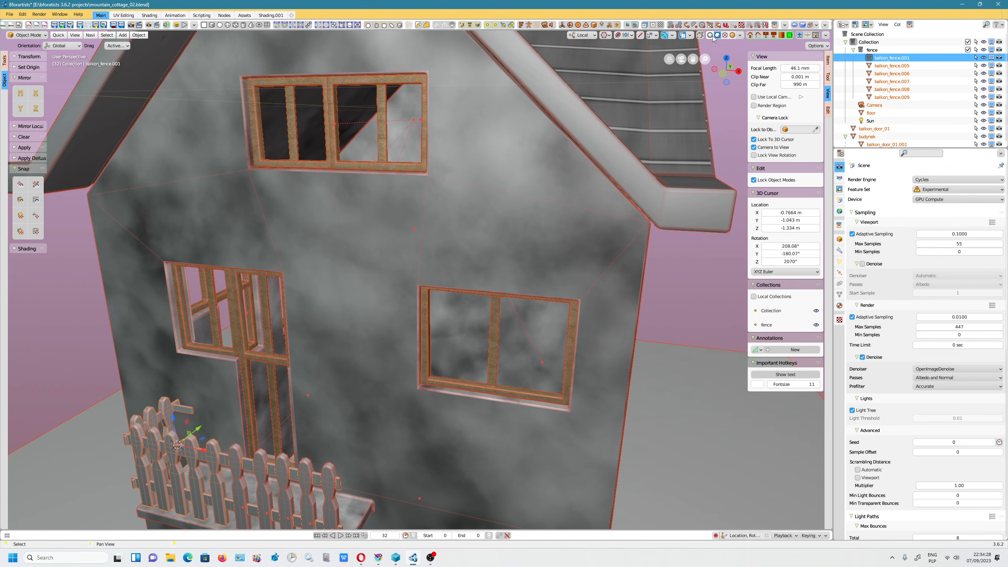
- Switch the viewport shading to Material Preview for the whole cottage
click(724, 35)
scroll(341, 206, down, 5)
mouse_move(340, 206)
right_down()
mouse_move(428, 297)
mouse_move(406, 285)
mouse_move(484, 281)
right_up()
scroll(429, 296, up, 3)
- Enter Edit Mode on the building and duplicate the large blank side-wall face in place
click(485, 281)
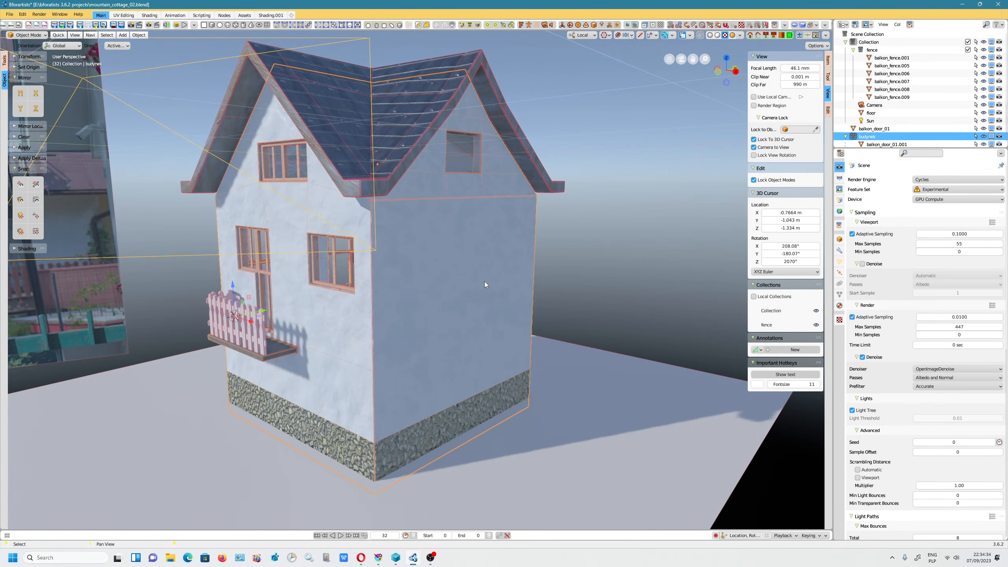
key(Tab)
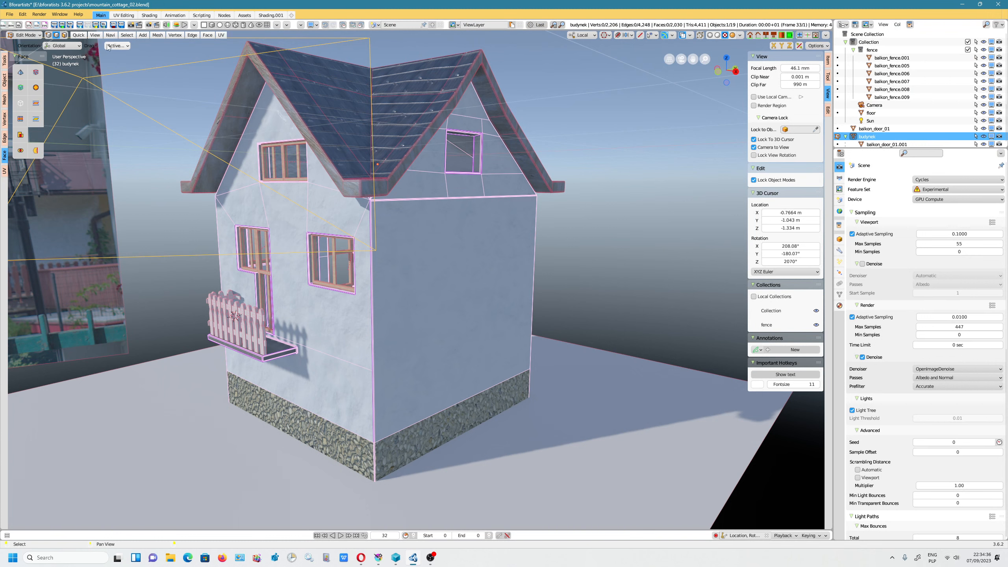
click(438, 295)
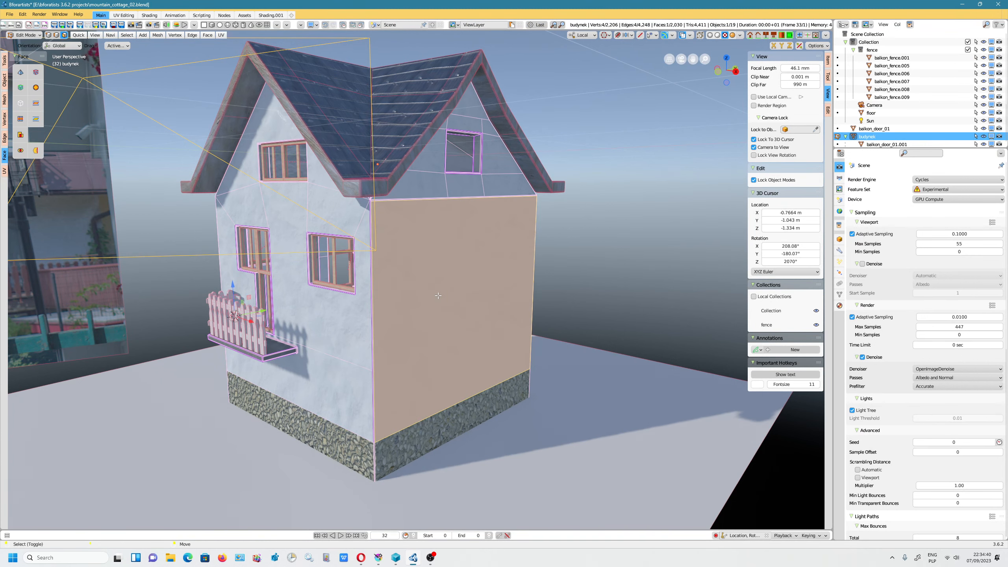
right_click(451, 314)
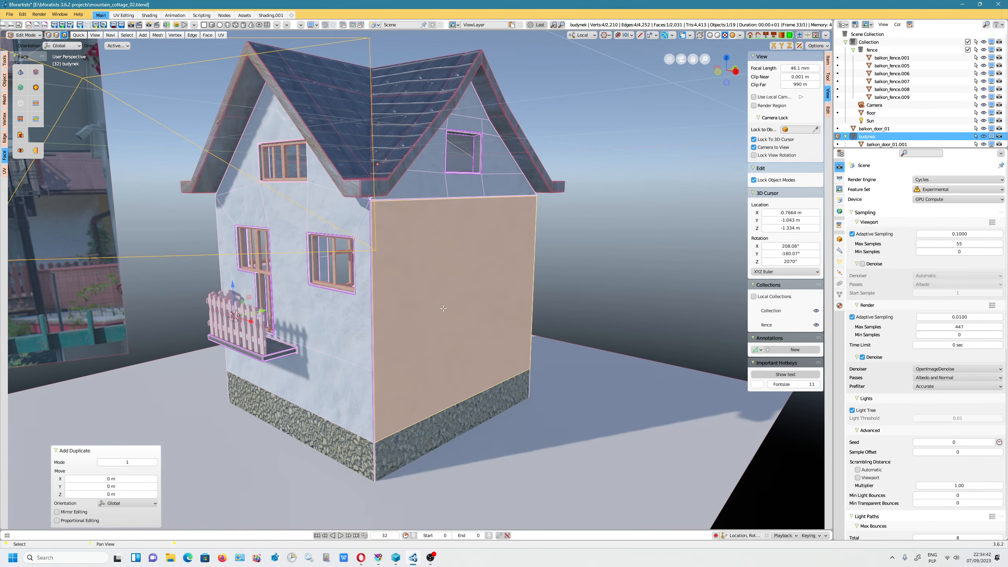
- Place the 3D cursor on the side wall and move the duplicated face outward, away from the building
shift+right_click(444, 308)
middle_drag(443, 308, 471, 329)
drag(457, 313, 543, 343)
drag(444, 281, 444, 271)
middle_drag(572, 268, 607, 289)
middle_drag(421, 260, 395, 258)
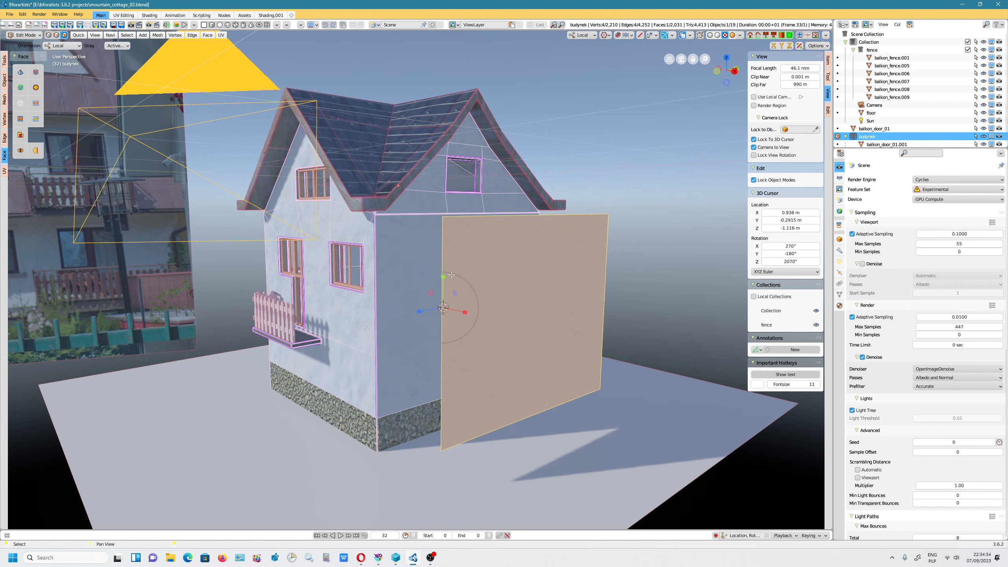
- Snap the 3D cursor to the centre of the duplicated wall face
key(shift+s)
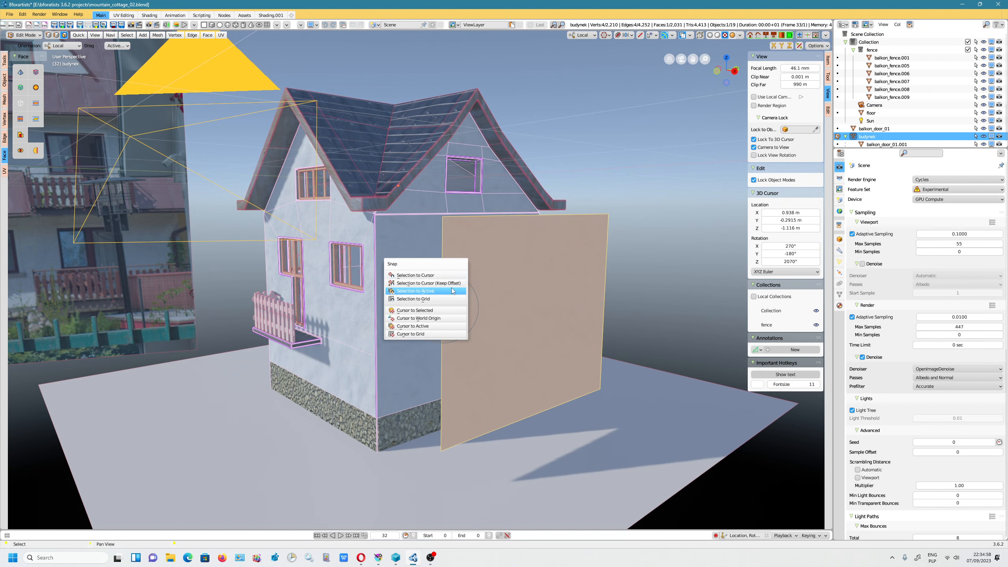
right_click(527, 257)
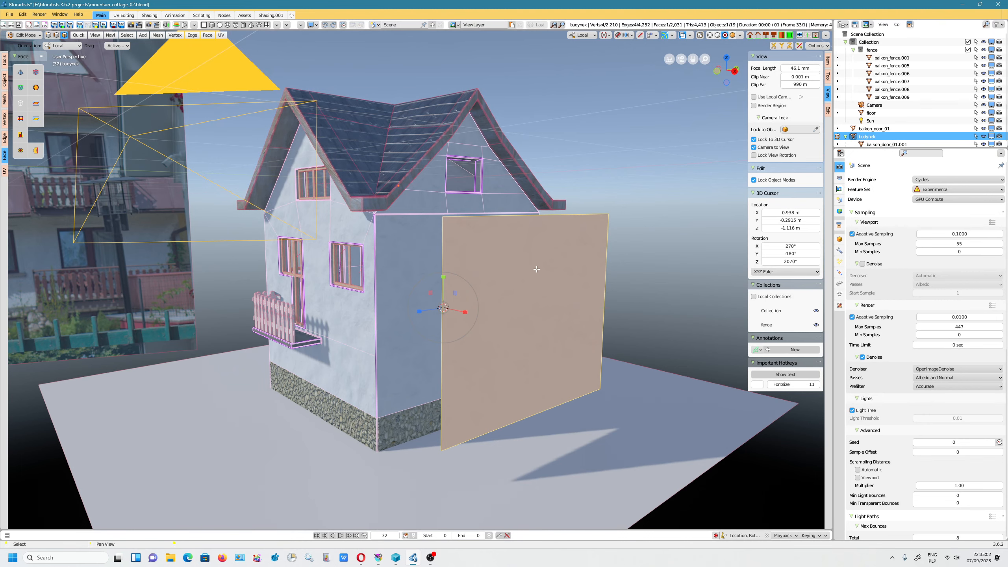
middle_drag(555, 292, 509, 262)
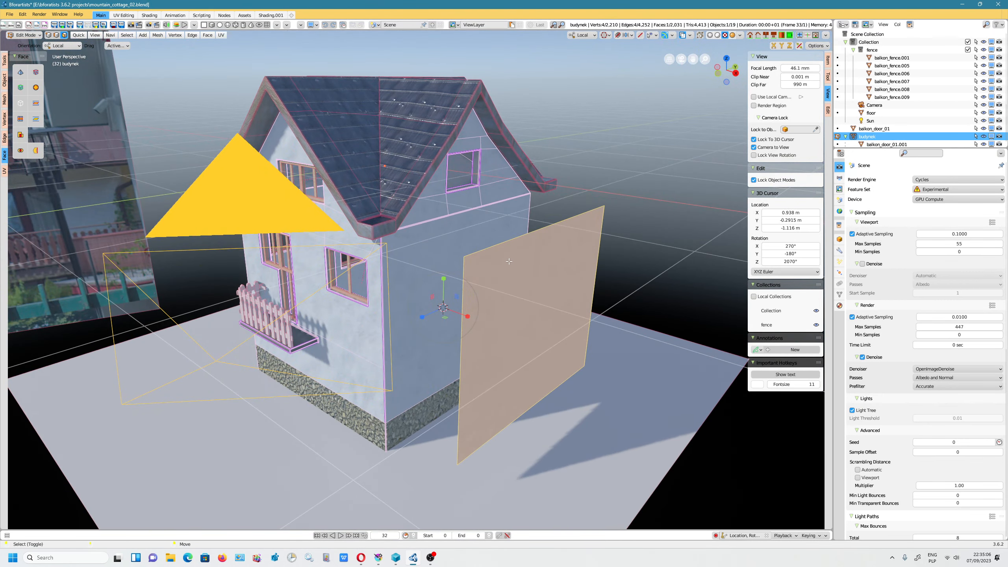
key(shift+s)
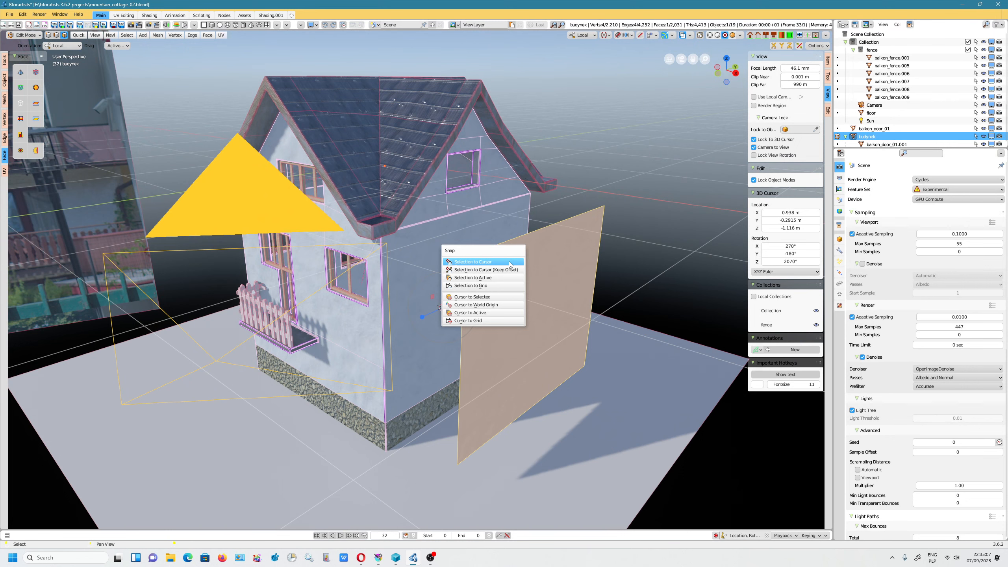
click(488, 297)
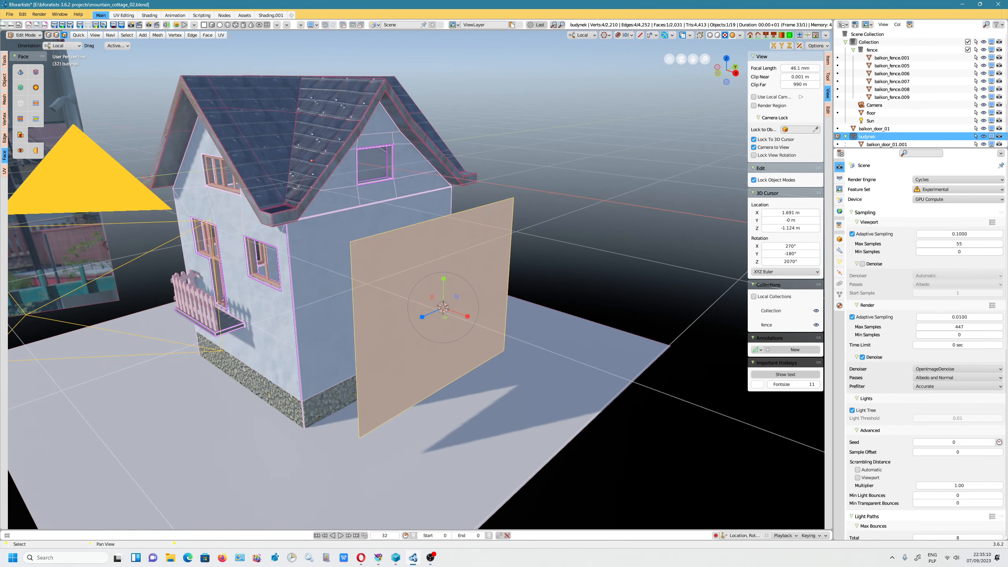
- Scale the duplicated face to about 0.543 along local Z and move it about -0.647 m along X against the wall
key(s)
key(z)
click(449, 290)
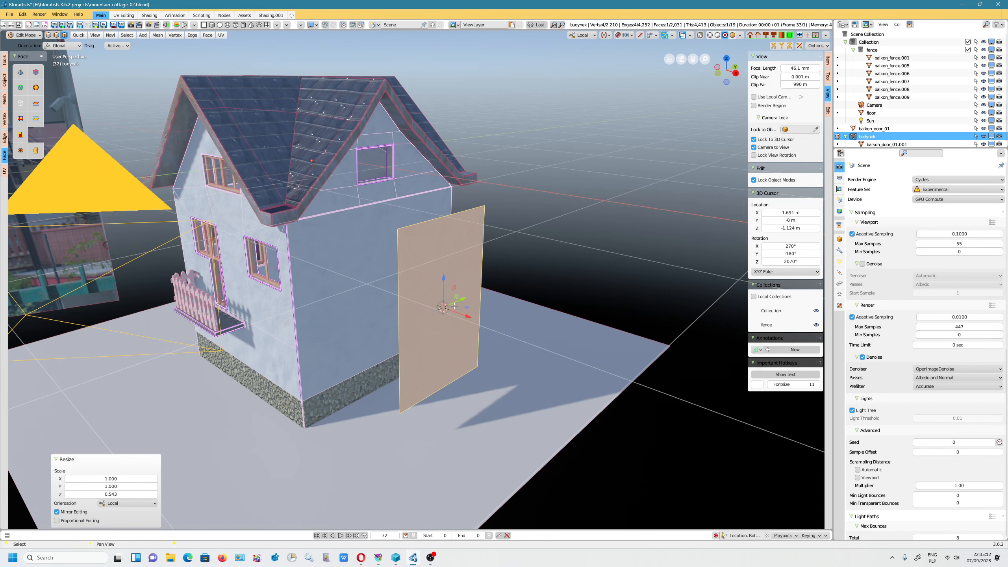
key(g)
key(x)
click(406, 293)
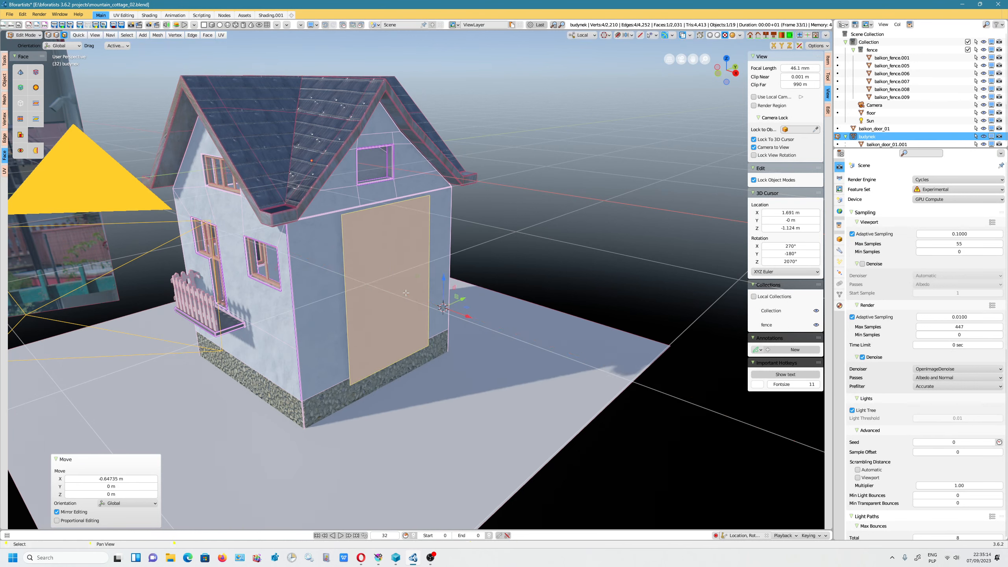
- Shrink the duplicated face in width and height to door proportions, ending with a scale of about 0.719 along local Z
drag(422, 318, 429, 315)
drag(443, 279, 429, 314)
mouse_move(390, 254)
middle_down()
mouse_move(356, 245)
mouse_move(399, 261)
middle_up()
scroll(357, 247, up, 3)
shift+middle_drag(381, 262, 356, 276)
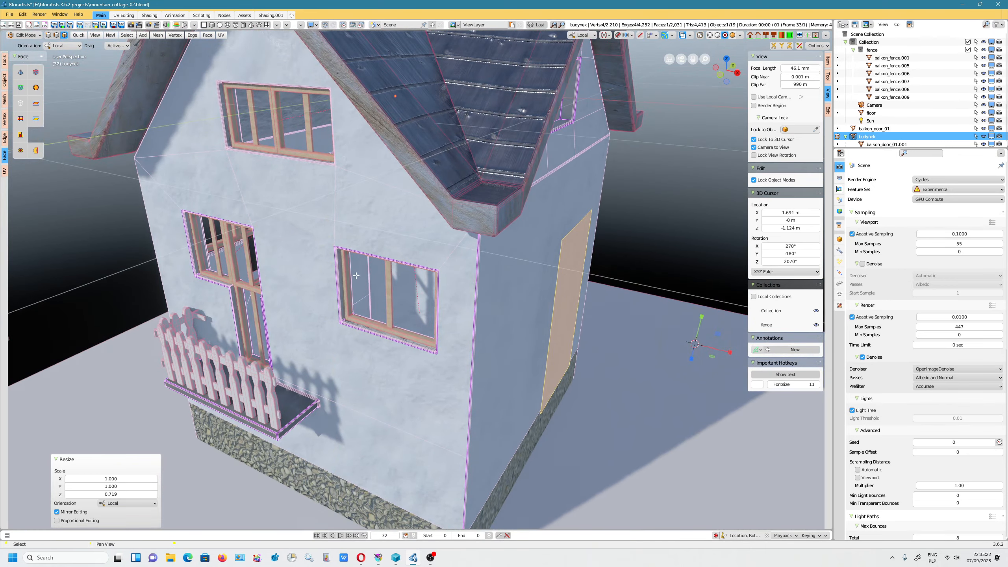
middle_drag(279, 158, 321, 144)
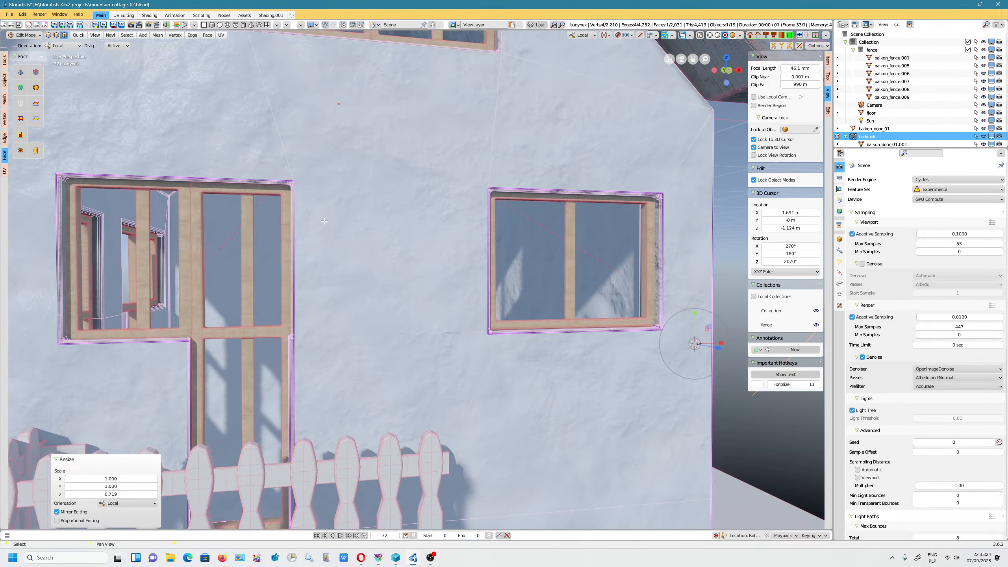
scroll(320, 223, down, 4)
scroll(516, 273, down, 2)
middle_drag(518, 274, 479, 280)
shift+middle_drag(480, 280, 361, 292)
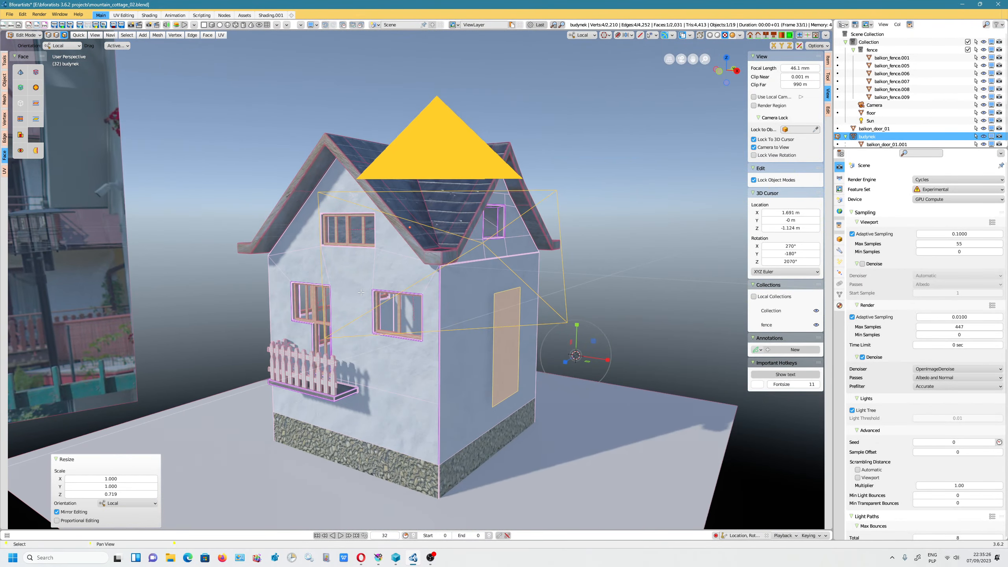
mouse_move(411, 276)
alt+mouse_down()
mouse_move(377, 286)
mouse_move(393, 275)
alt+mouse_up()
scroll(525, 321, up, 3)
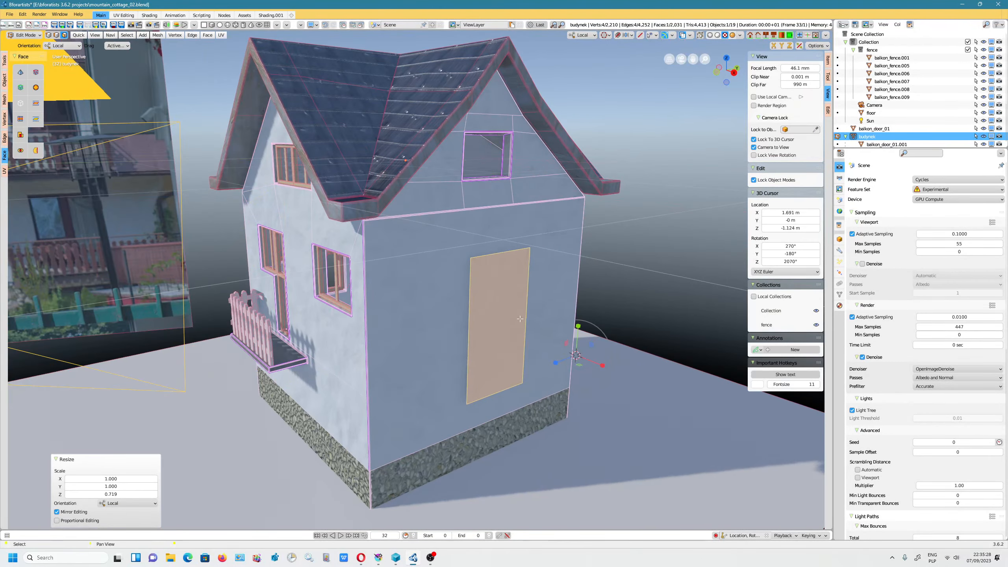
- Move the 3D cursor onto the door-sized face and snap it to the selection's centre
shift+right_click(508, 311)
scroll(508, 311, up, 2)
scroll(508, 311, down, 1)
key(w)
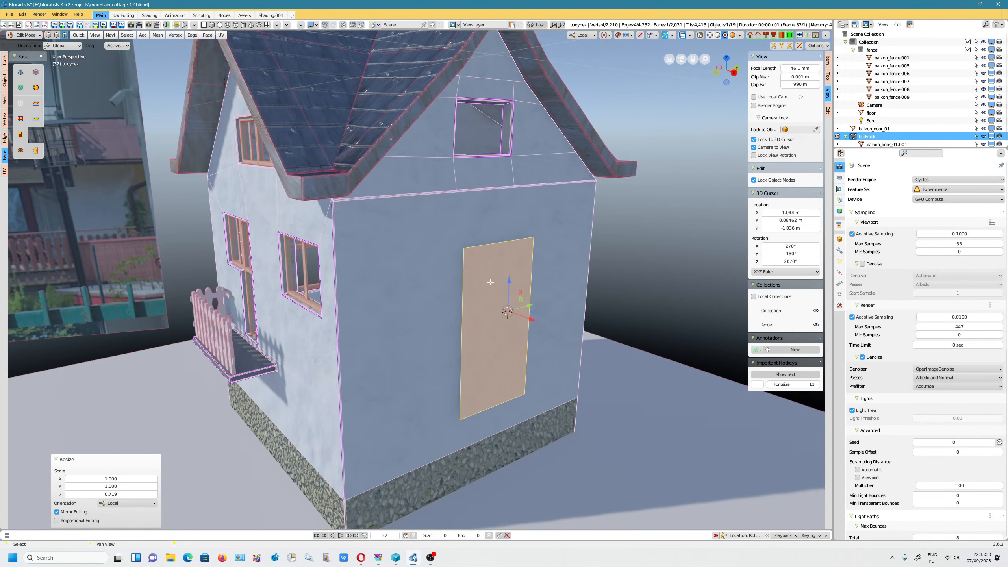
middle_drag(474, 262, 462, 270)
alt+drag(462, 270, 452, 289)
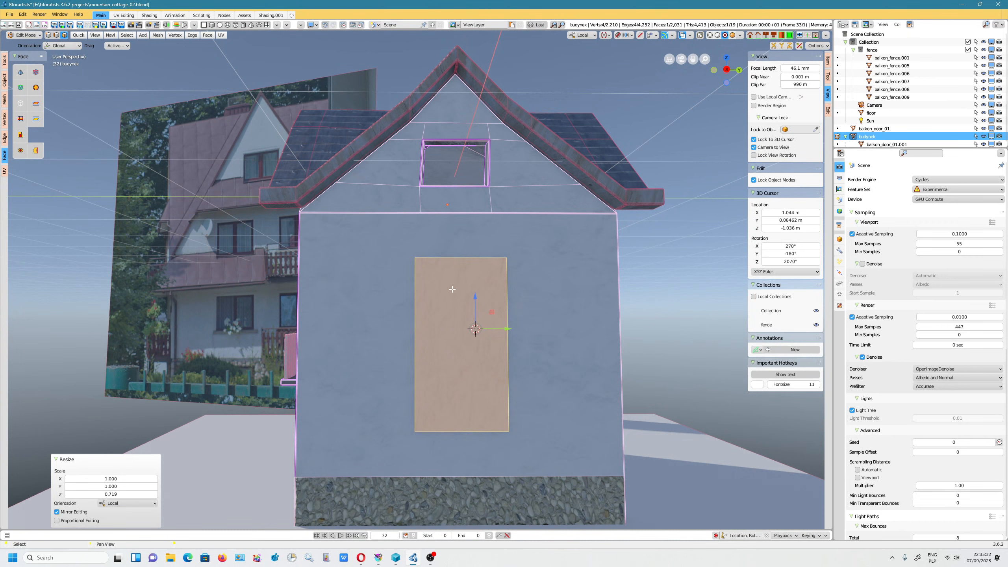
key(shift+s)
click(477, 314)
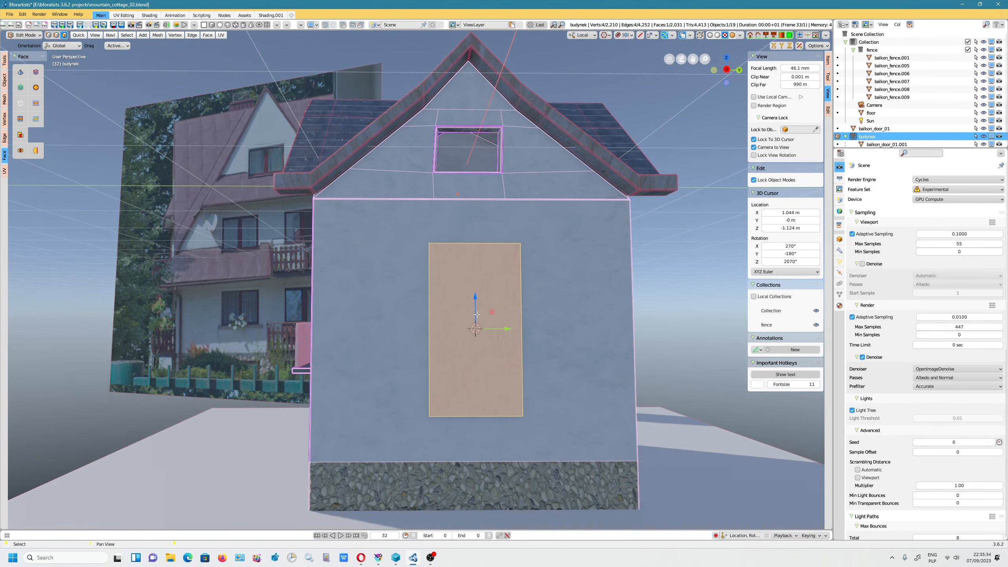
- Cut the door-sized face horizontally across its middle with the Knife tool
key(k)
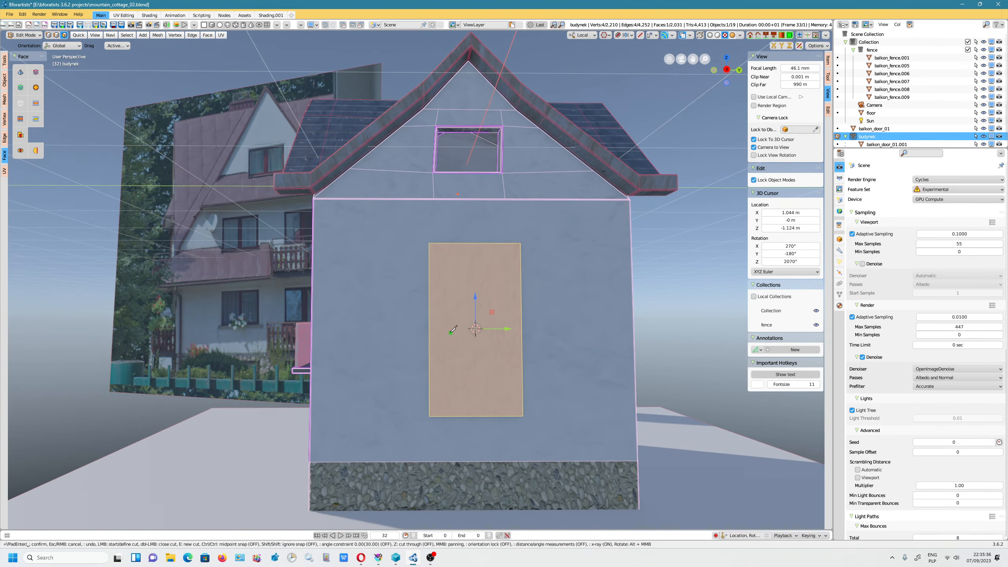
click(430, 329)
click(520, 329)
key(Return)
- Select both halves of the cut face and move them about -0.569 m along Y towards the wall's corner
click(519, 290)
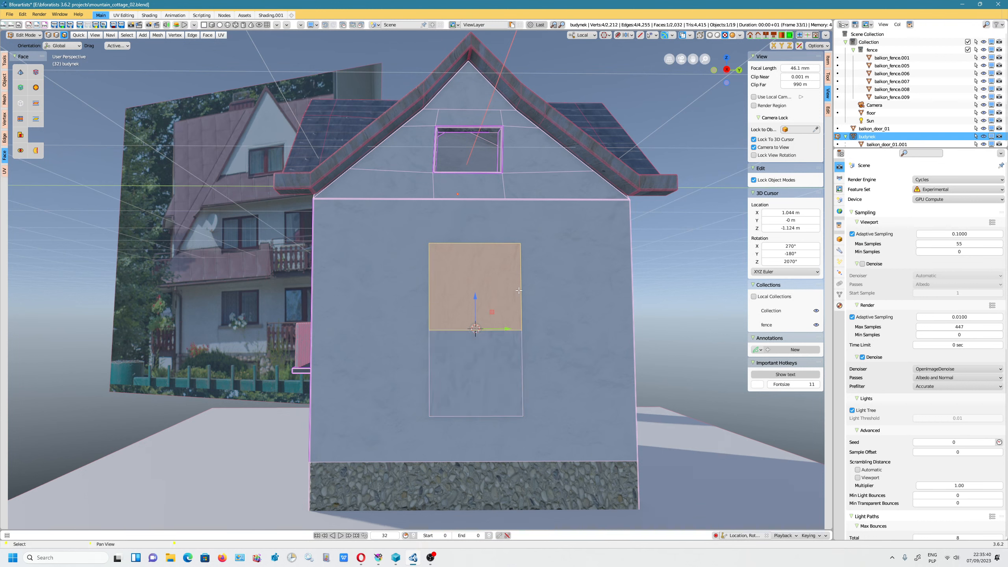
shift+click(495, 355)
key(r)
drag(456, 328, 394, 277)
key(g)
middle_drag(411, 282, 358, 234)
scroll(309, 182, up, 3)
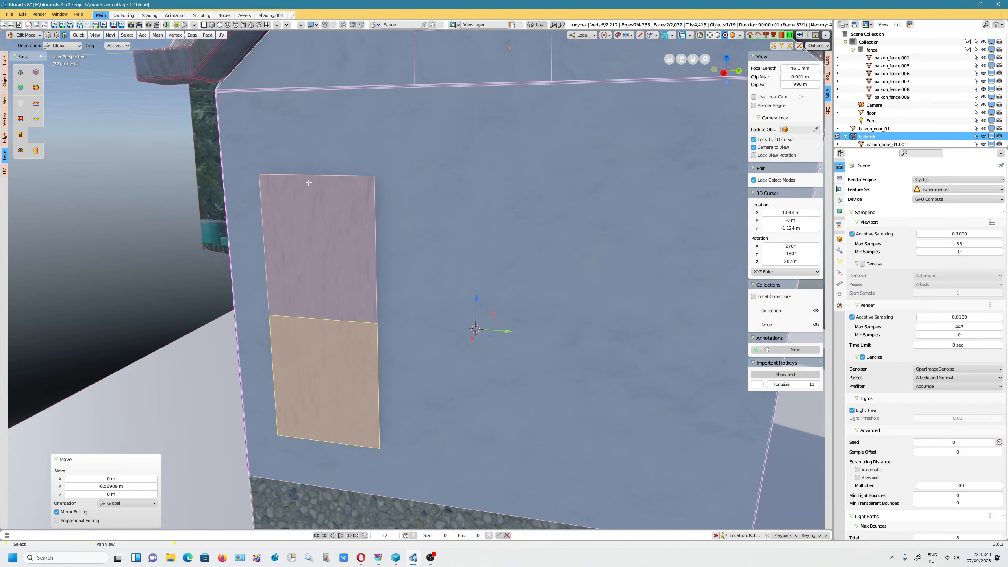
- Extrude the upper half's vertical edge farther from the wall corner along Y by roughly one panel width
click(57, 35)
click(376, 254)
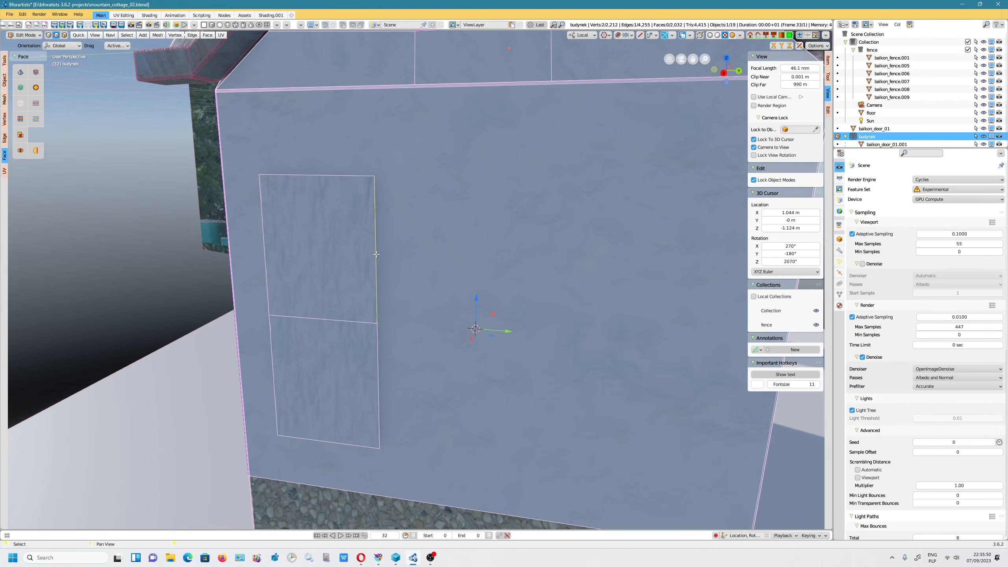
key(e)
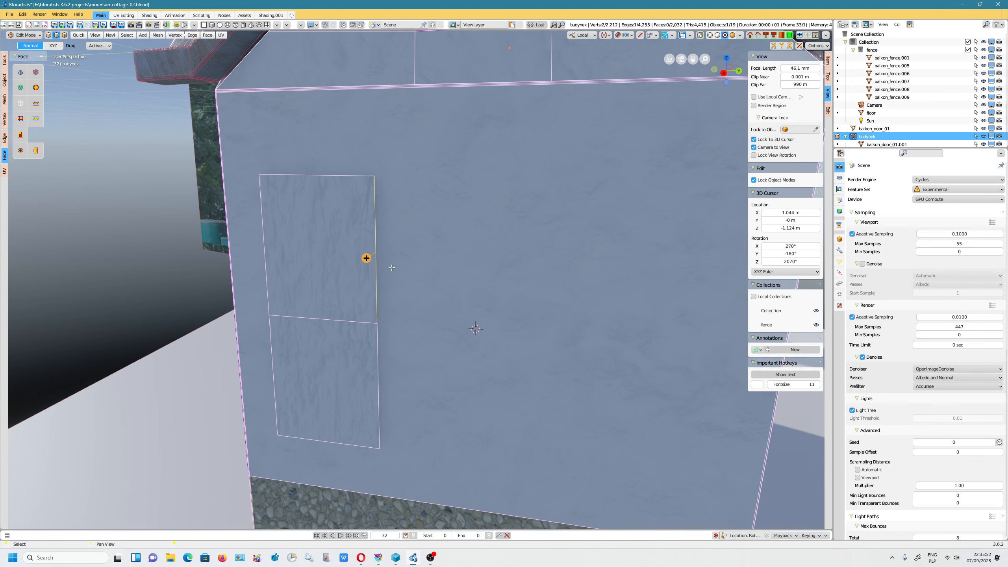
click(366, 259)
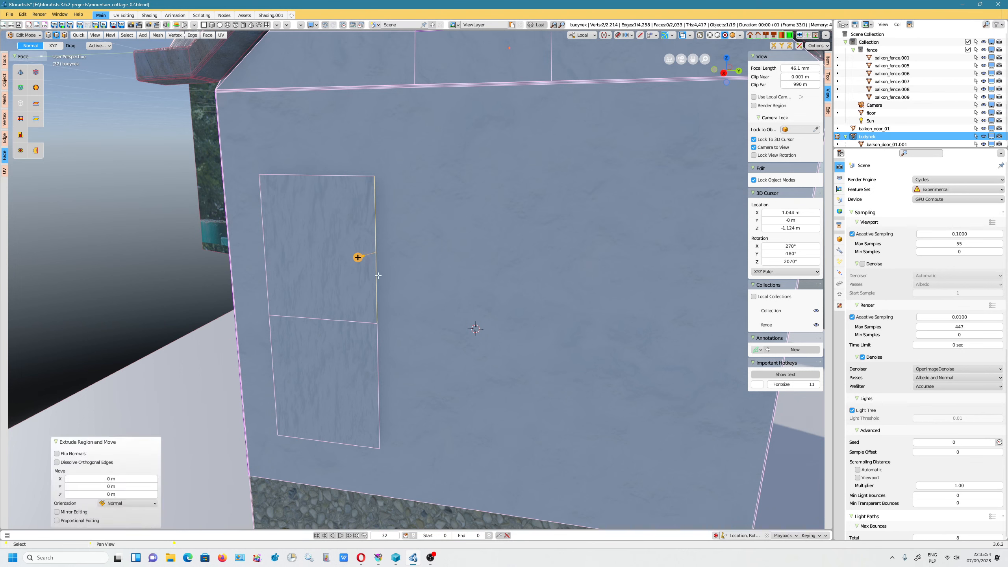
key(g)
key(y)
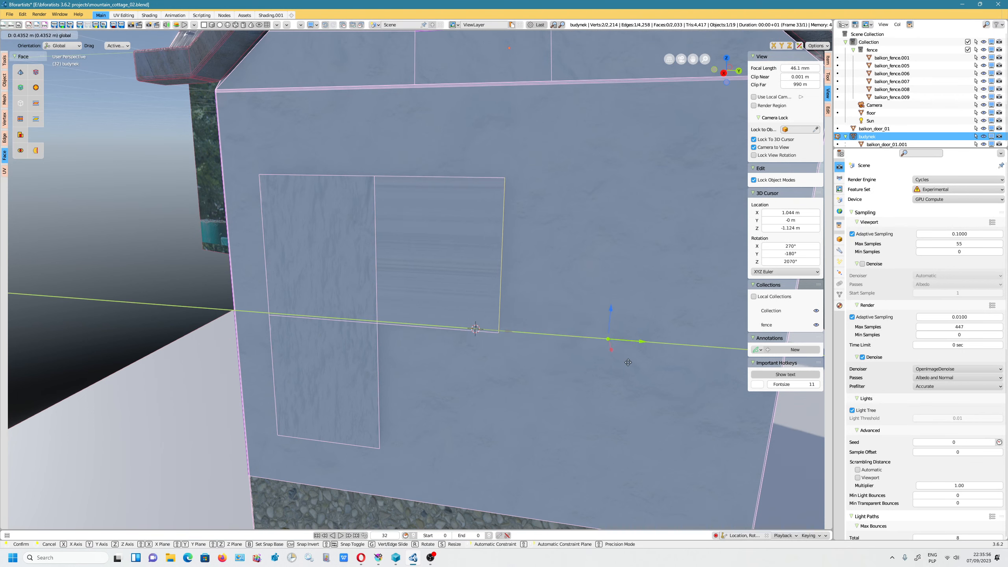
click(615, 362)
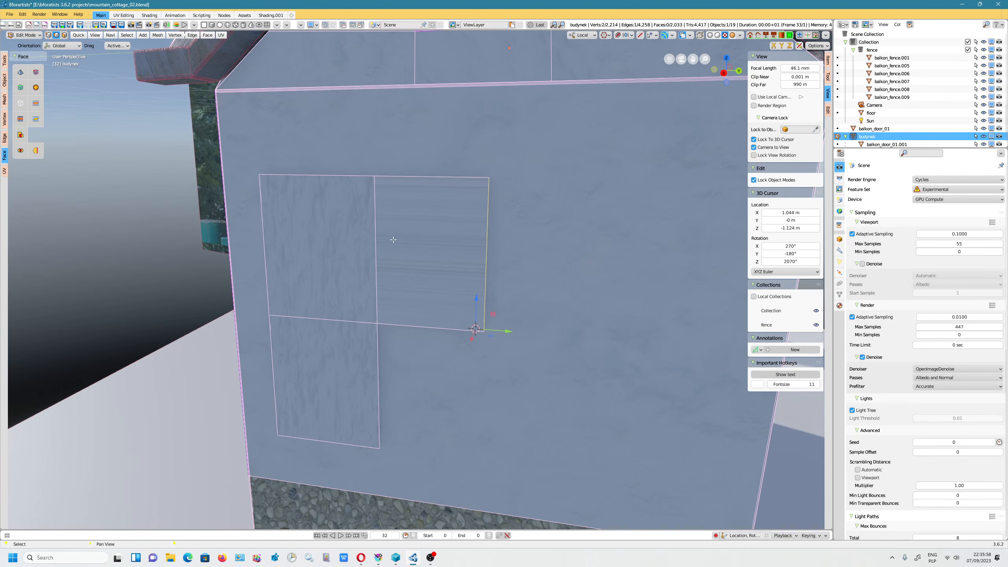
drag(488, 331, 493, 330)
key(ctrl+z)
- Expand the selection to the whole L-shaped panel and move it about 0.414 m along X, out from the wall
scroll(432, 290, down, 3)
mouse_move(432, 290)
middle_down()
mouse_move(417, 276)
mouse_move(451, 285)
middle_up()
key(ctrl+KP_Add)
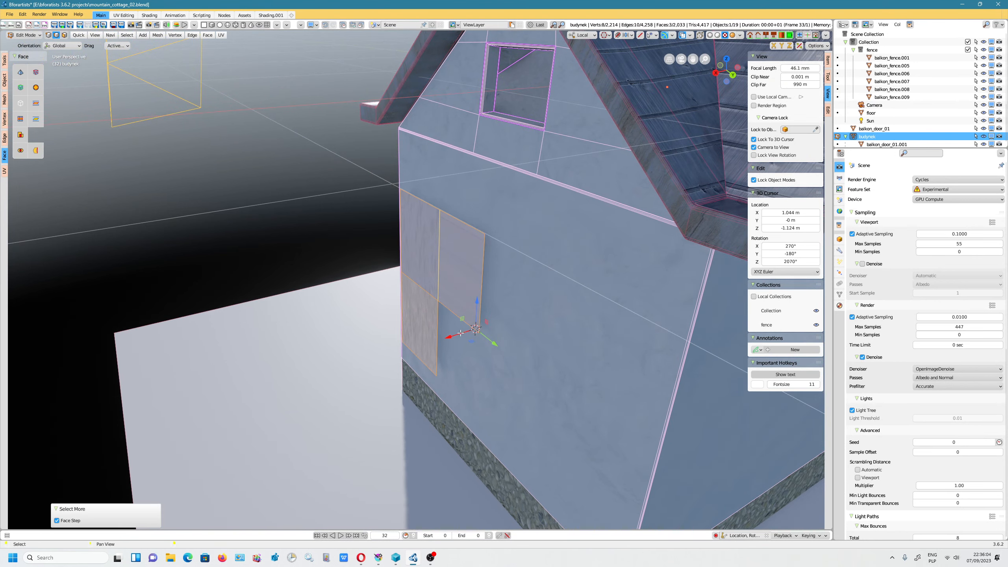
drag(461, 333, 366, 280)
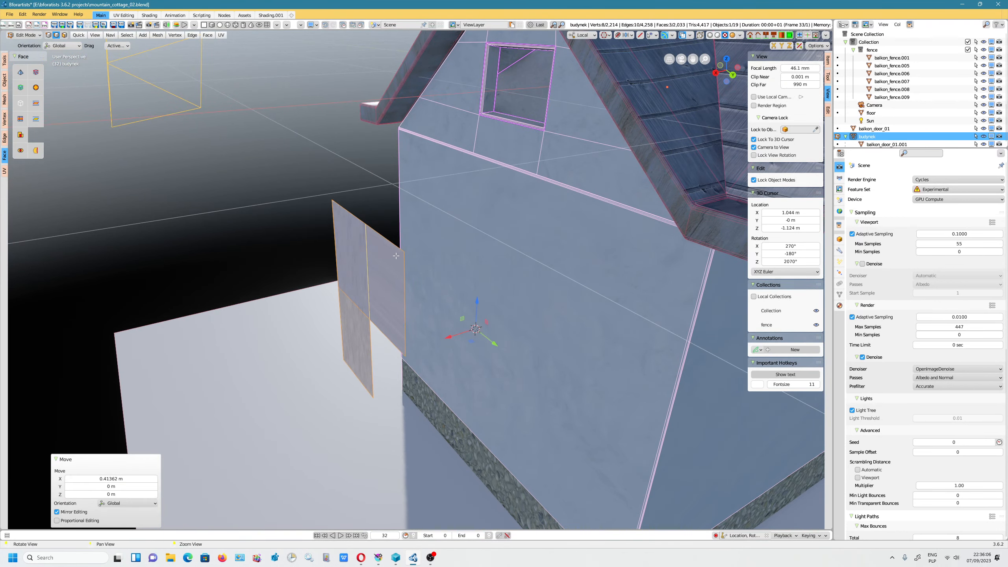
- Switch to face selection with the L-shaped panel's three faces selected
middle_drag(396, 255, 246, 97)
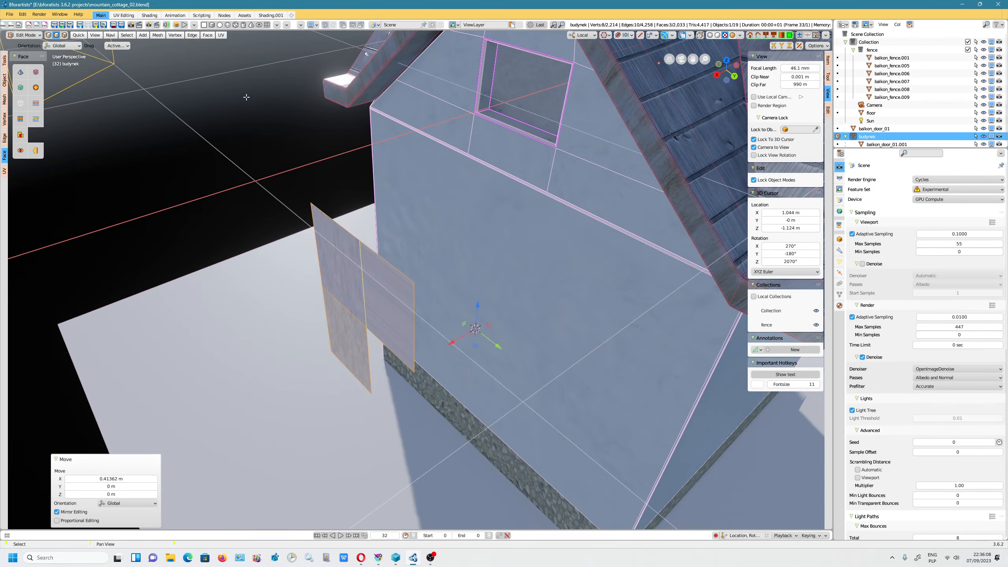
mouse_move(386, 255)
alt+mouse_down()
mouse_move(366, 245)
mouse_move(376, 249)
alt+mouse_up()
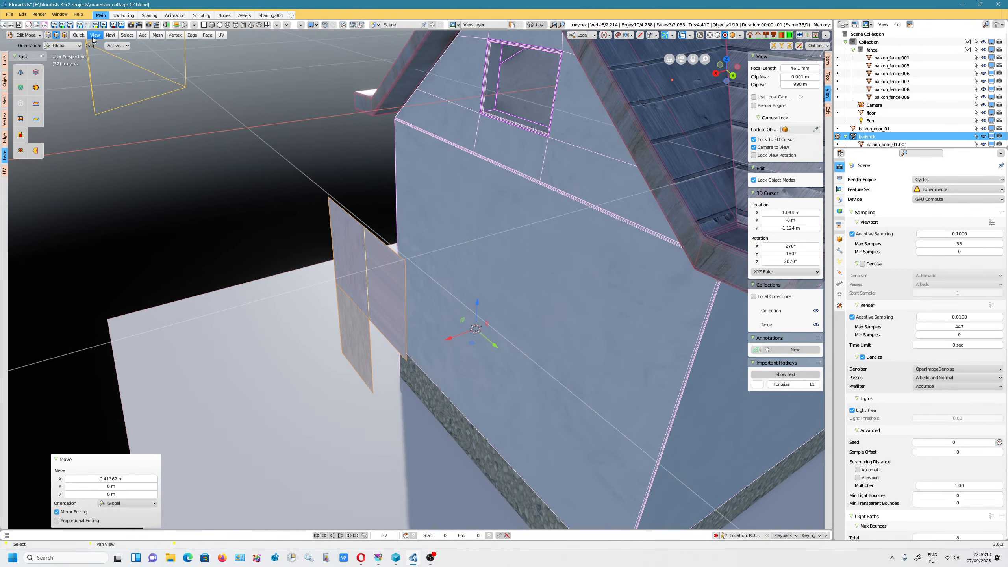
click(363, 282)
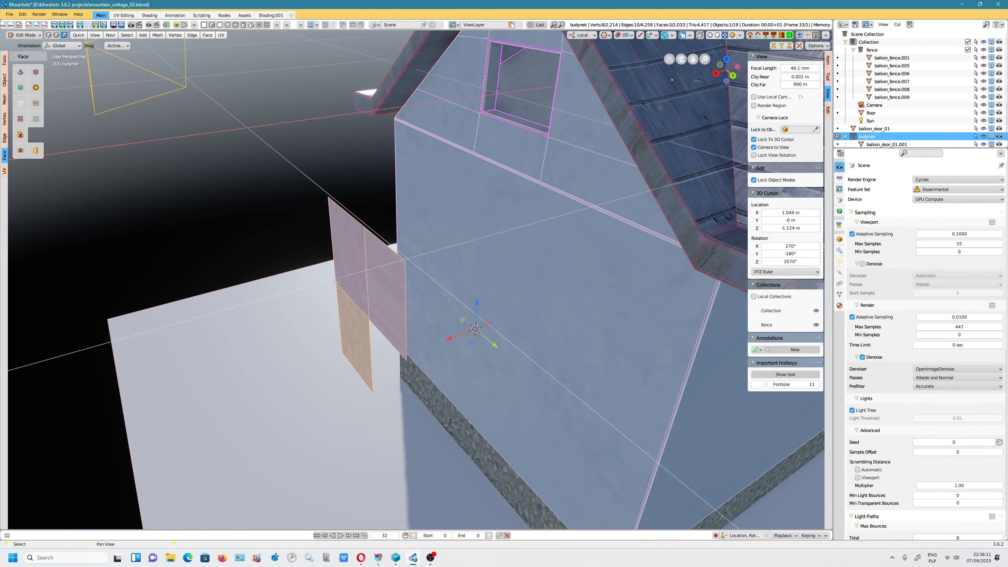
- Snap the 3D cursor to the centre of the L-shaped panel's three selected faces
shift+click(382, 291)
shift+click(344, 324)
key(shift+s)
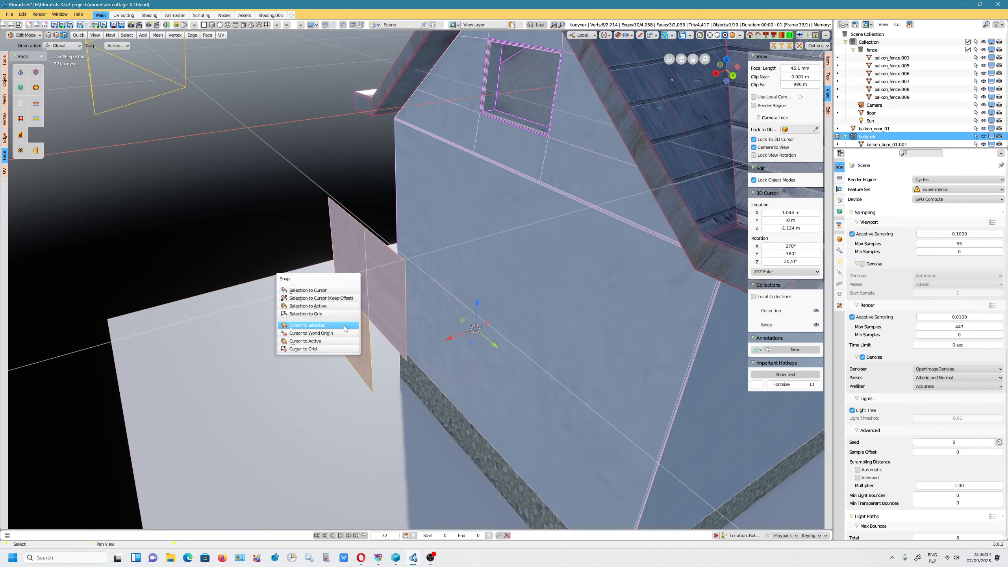
click(344, 325)
- Extrude the L-shaped panel's three faces by about 0.14 m into a solid block
scroll(485, 317, up, 2)
mouse_move(512, 317)
alt+mouse_down()
mouse_move(543, 301)
mouse_move(530, 310)
alt+mouse_up()
key(e)
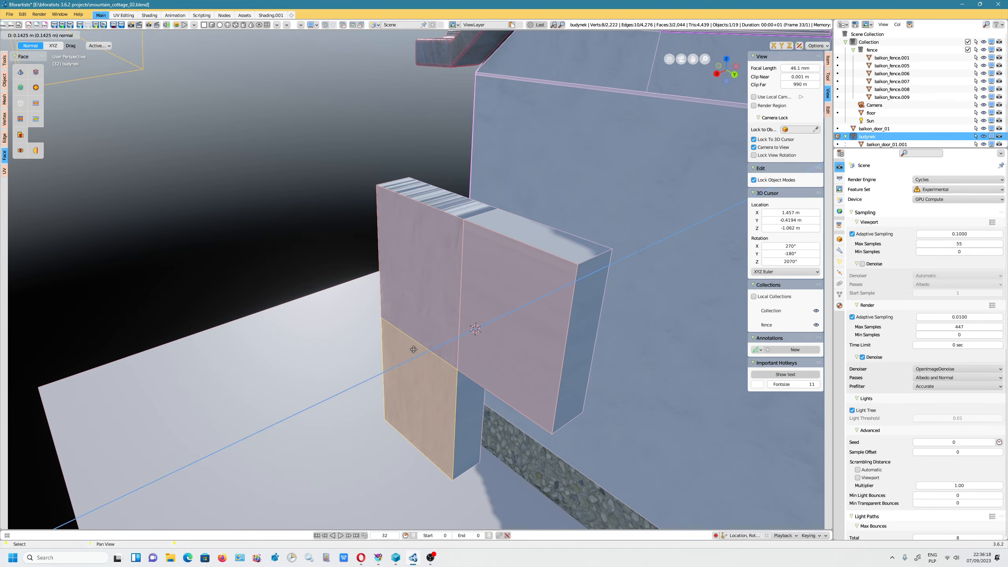
click(407, 352)
- Select the whole L-shaped block by expanding from one front face and move it about -0.687 m along X into the side wall
middle_drag(506, 282, 468, 281)
click(444, 298)
middle_drag(351, 293, 427, 281)
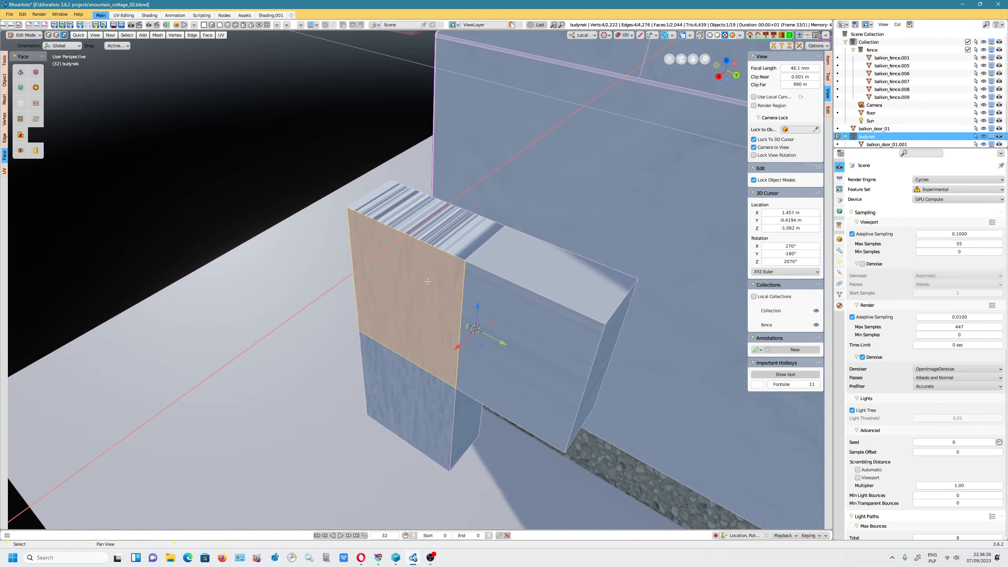
key(ctrl+KP_Add)
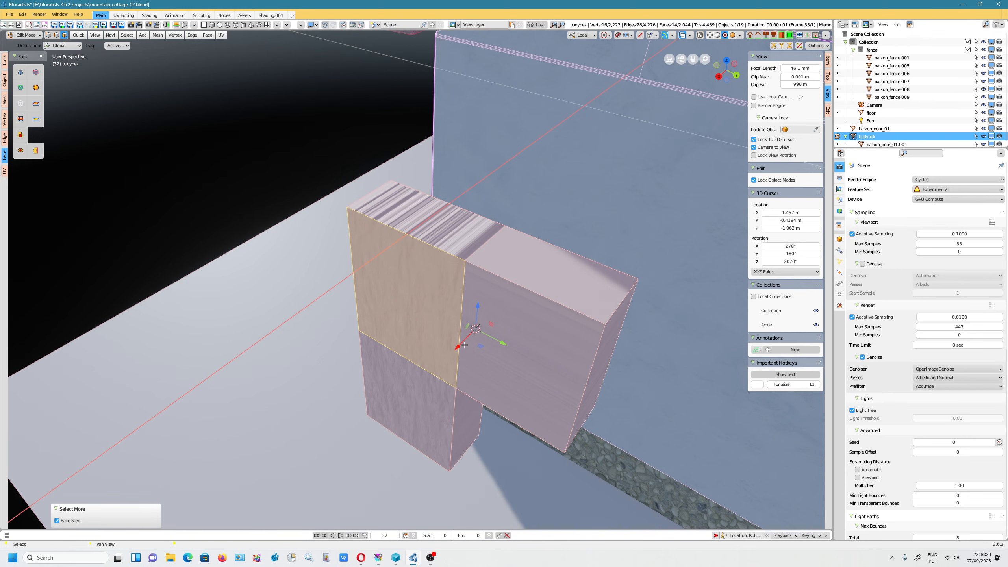
key(comma)
drag(457, 377, 564, 353)
middle_drag(592, 370, 682, 339)
scroll(590, 346, down, 4)
scroll(476, 314, up, 2)
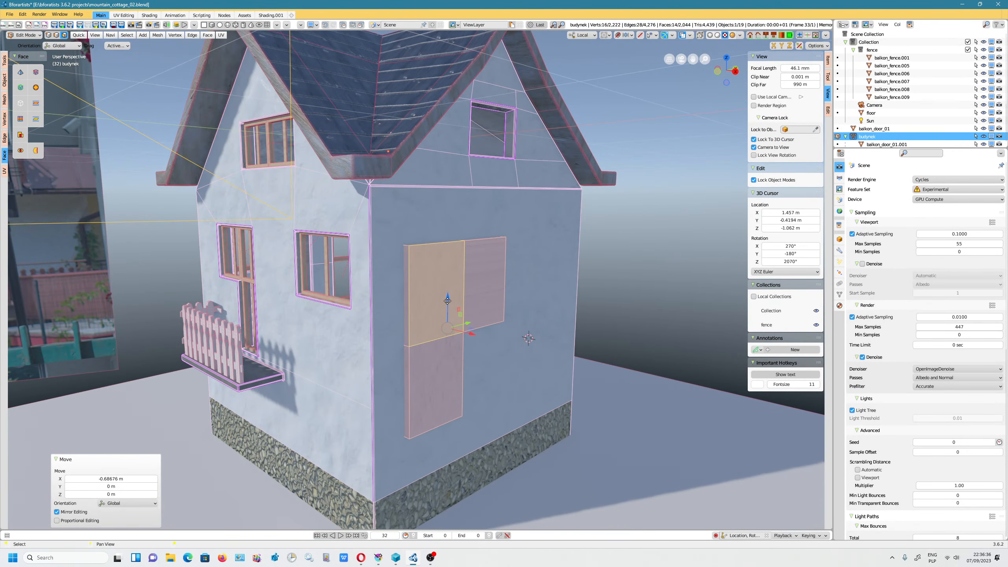
- Raise the L-shaped block about 0.042 m along Z and shift it about -0.132 m along Y towards the wall's corner
drag(448, 301, 449, 294)
key(s)
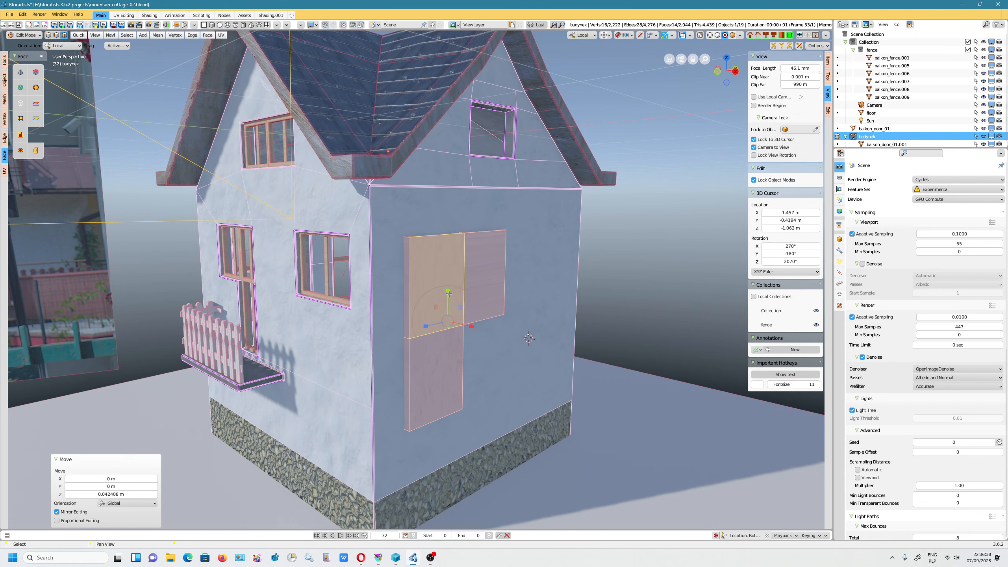
drag(419, 331, 455, 280)
key(g)
middle_drag(455, 280, 411, 344)
scroll(413, 341, up, 2)
drag(428, 284, 407, 277)
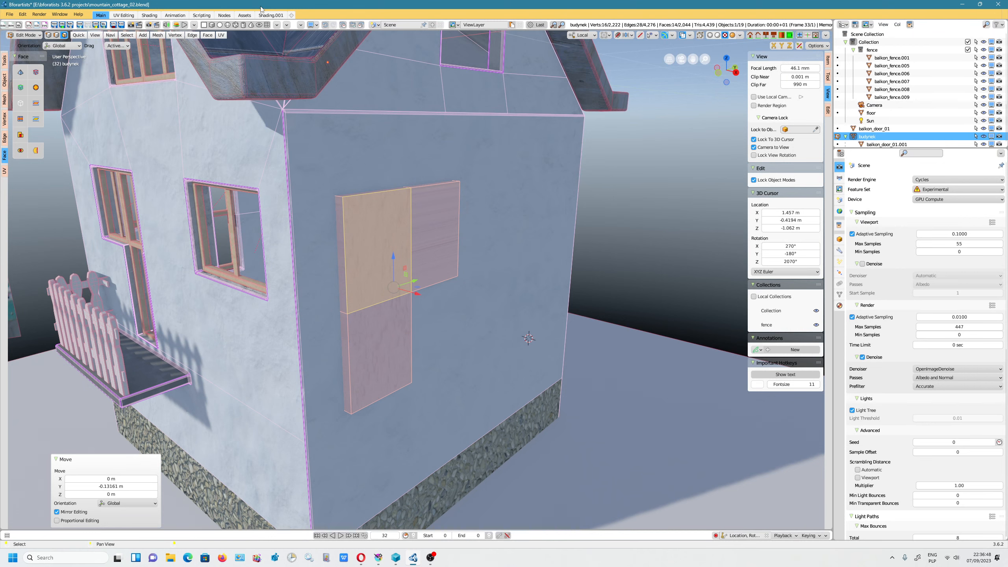
- Cut the L-shaped block out of the side wall with Intersect (Boolean) using the Difference operation
click(207, 35)
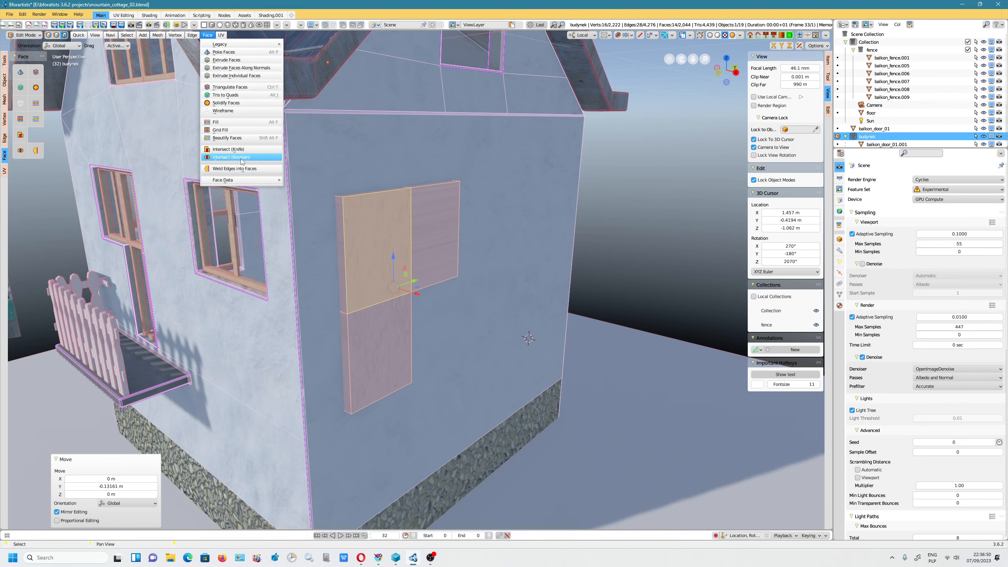
click(232, 157)
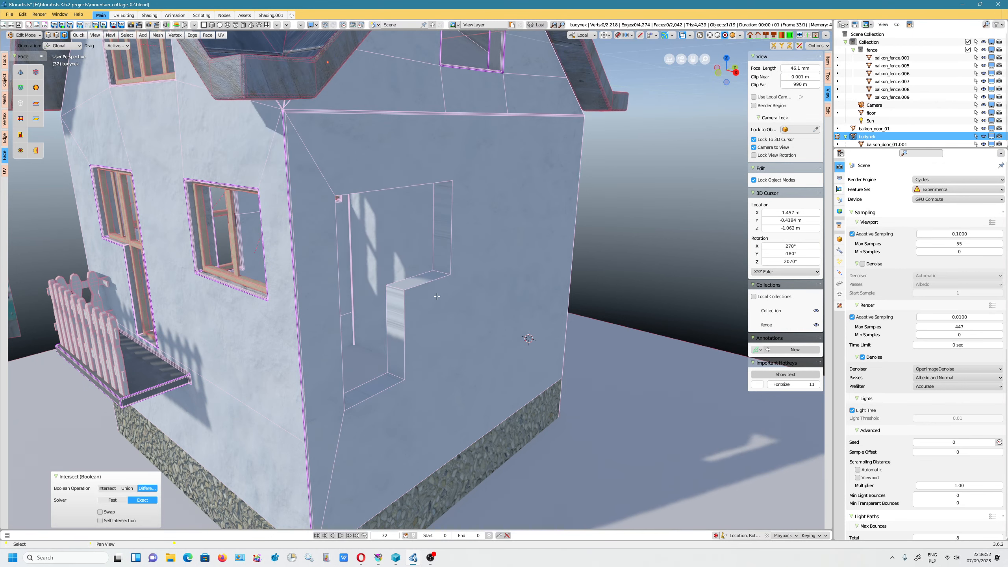
middle_drag(437, 296, 391, 300)
- Place the 3D cursor on the side wall beside the new opening and select the large wall face around it
shift+middle_drag(479, 292, 548, 318)
shift+right_click(589, 331)
click(534, 321)
middle_drag(433, 240, 131, 57)
click(11, 14)
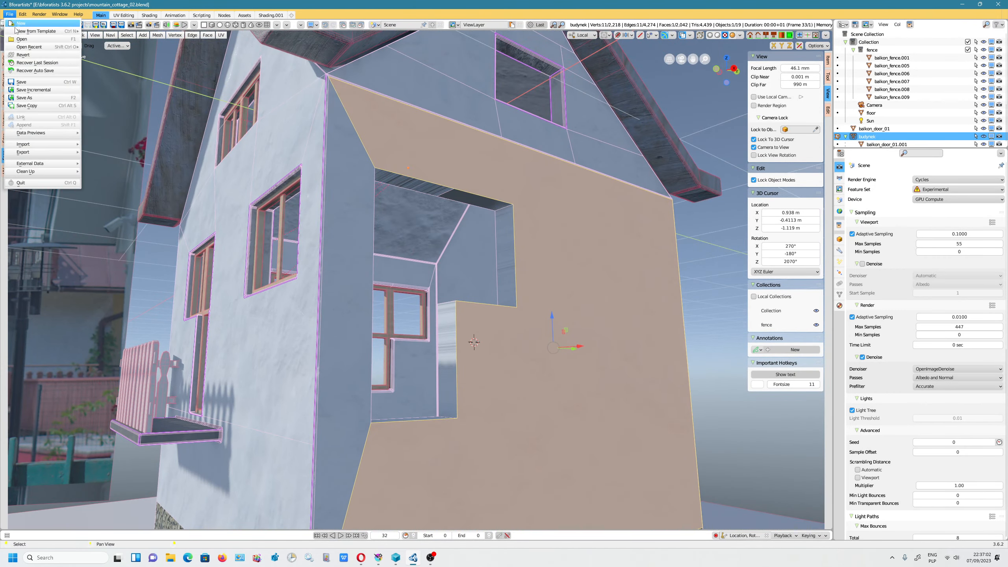
click(24, 79)
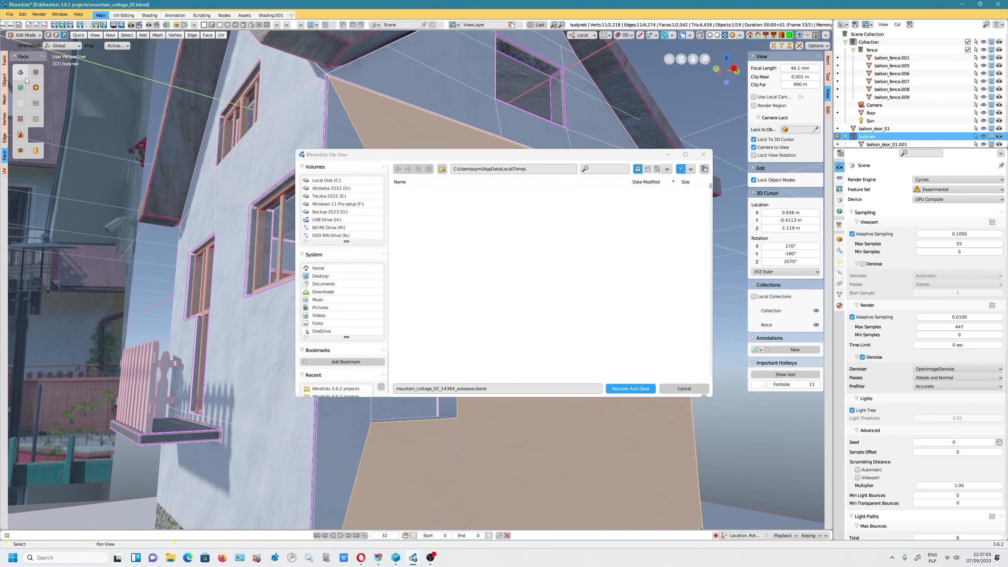
click(685, 389)
- Save the cottage project file under its existing name
click(7, 16)
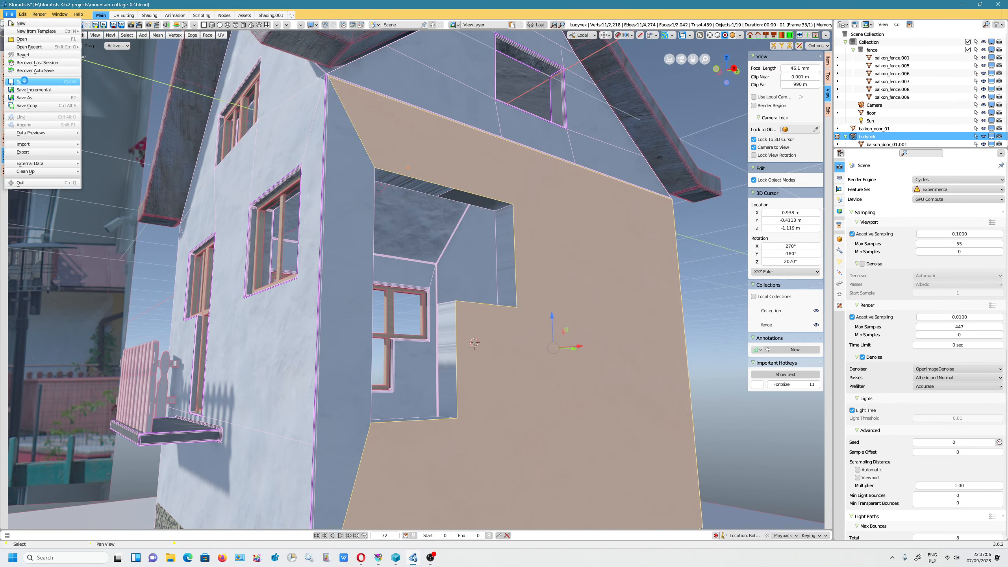
click(24, 80)
- Display vertex normals in the viewport overlays and slightly increase their display size
middle_drag(436, 238, 585, 326)
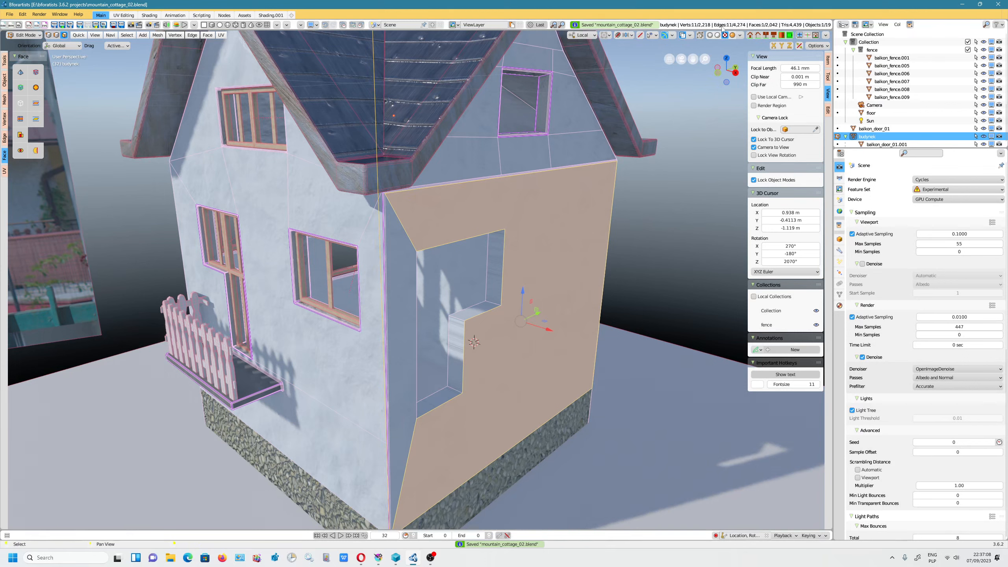
click(690, 36)
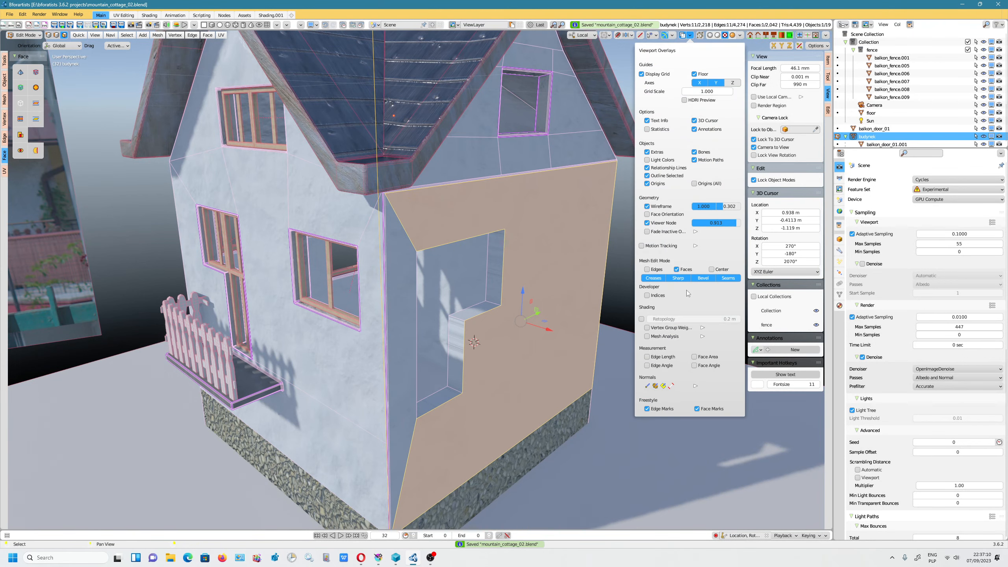
click(647, 386)
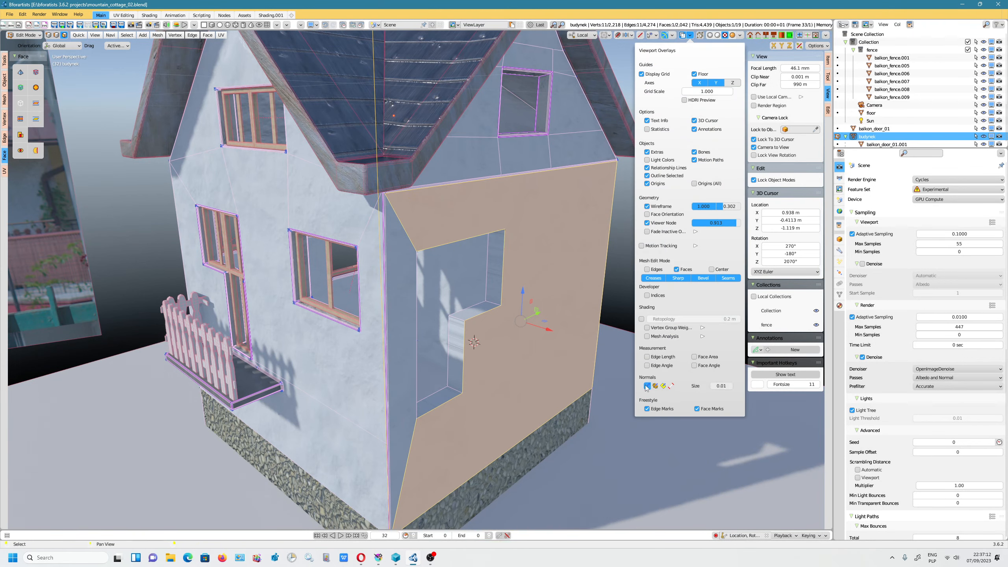
middle_drag(534, 310, 484, 223)
scroll(505, 272, down, 1)
scroll(505, 271, up, 2)
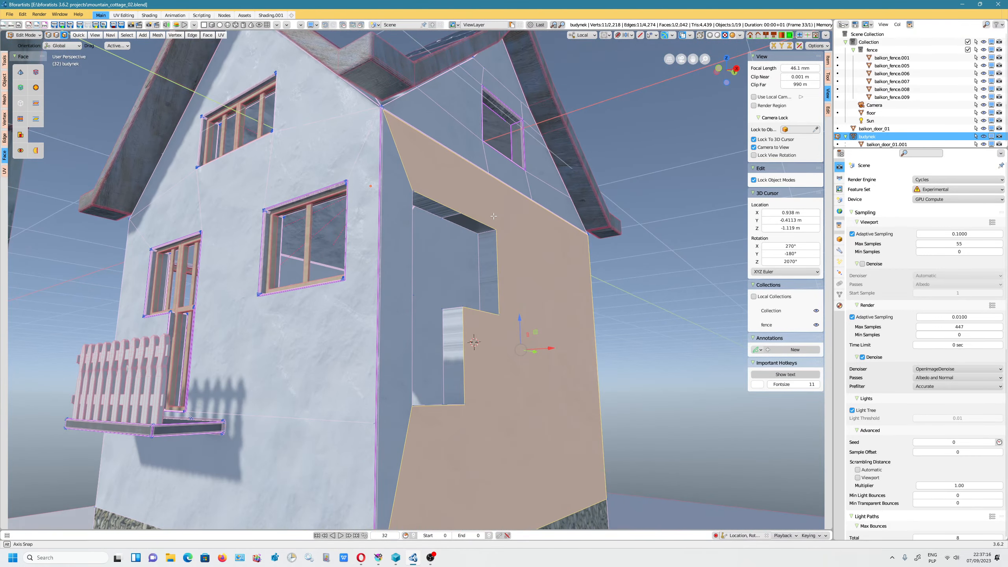
scroll(484, 222, up, 2)
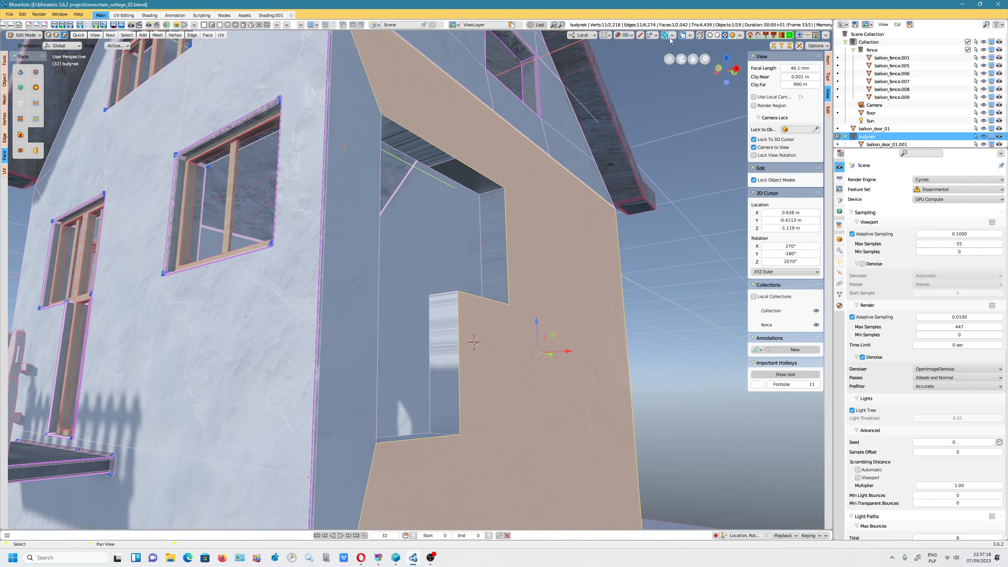
click(689, 36)
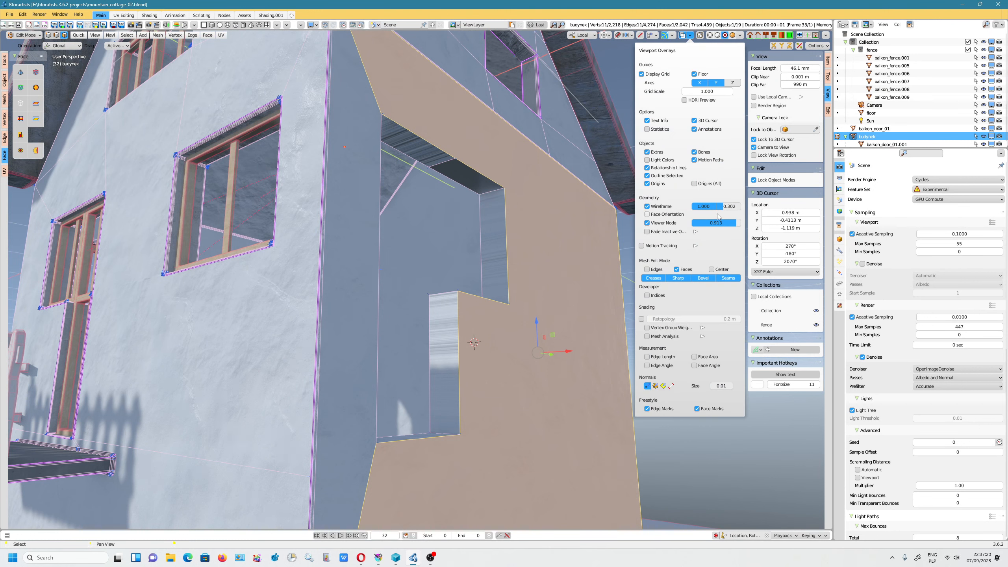
click(711, 386)
key(Return)
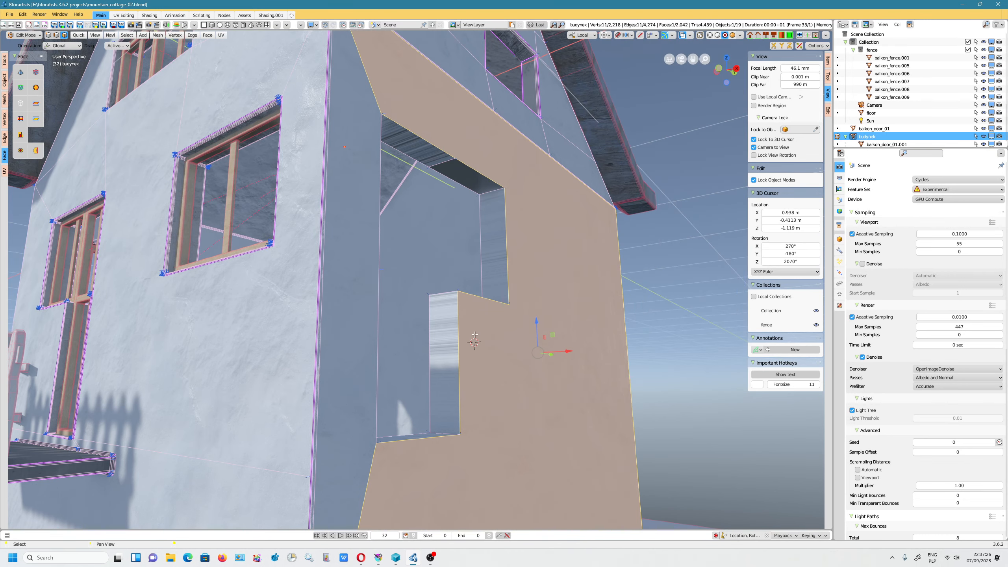
- Select the building's entire mesh and recalculate its normals to the outside
scroll(474, 341, down, 8)
key(alt+a)
key(a)
scroll(474, 341, up, 5)
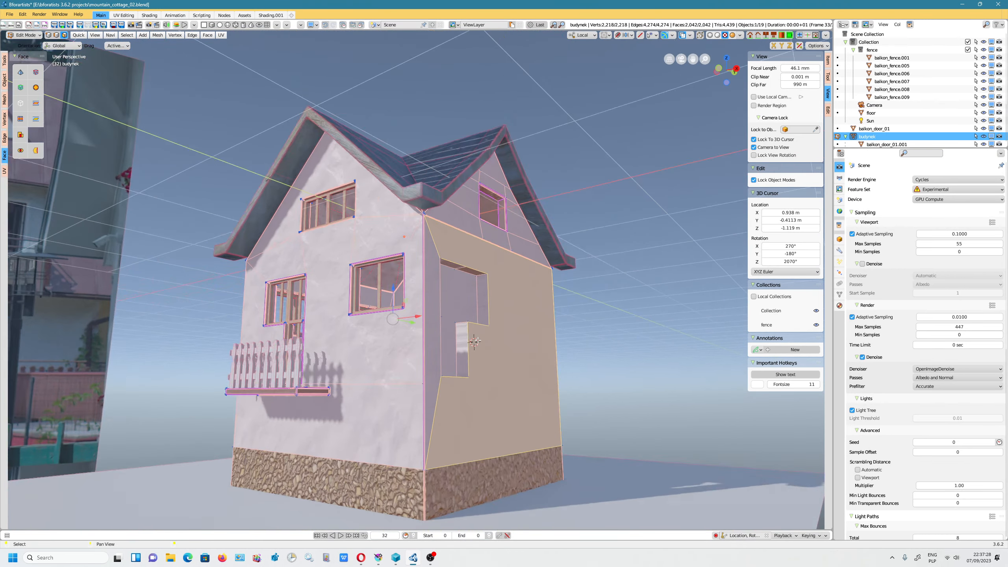
click(158, 36)
mouse_move(184, 165)
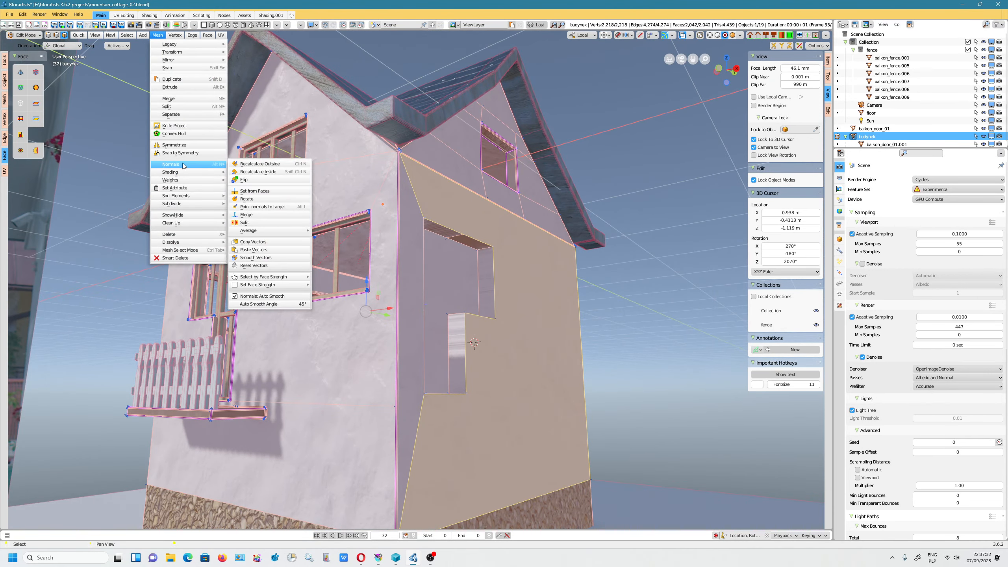
click(258, 165)
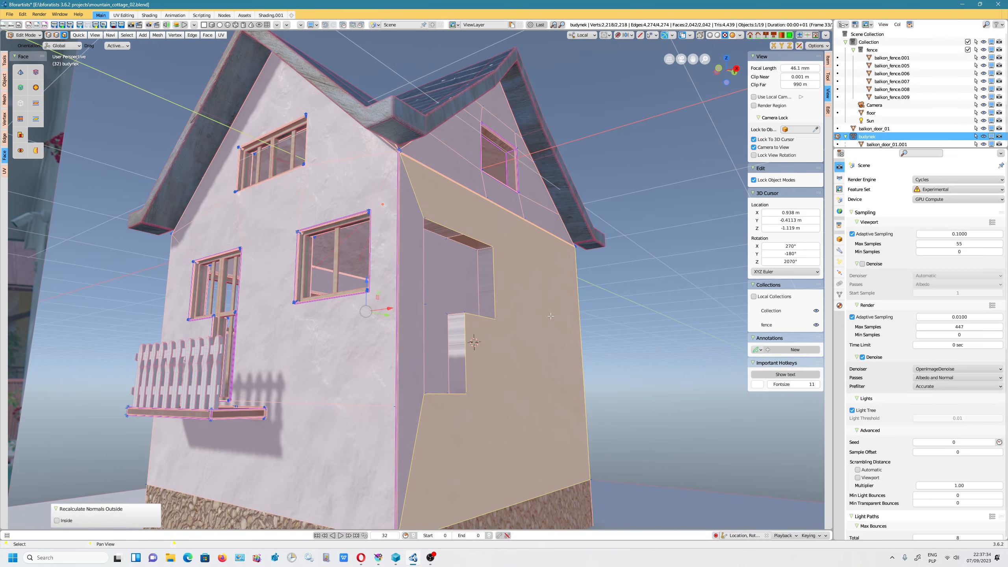
- Make the vertex normals display much longer in the overlays so their directions can be checked around the wall opening
key(super)
middle_drag(535, 334, 510, 350)
scroll(510, 350, up, 3)
scroll(481, 384, down, 2)
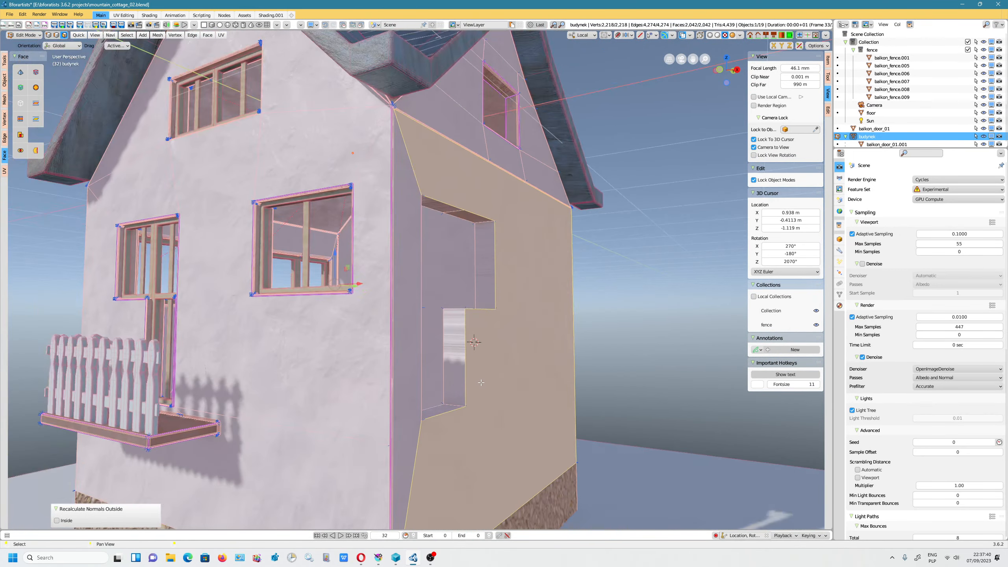
scroll(479, 349, up, 4)
middle_drag(475, 283, 467, 306)
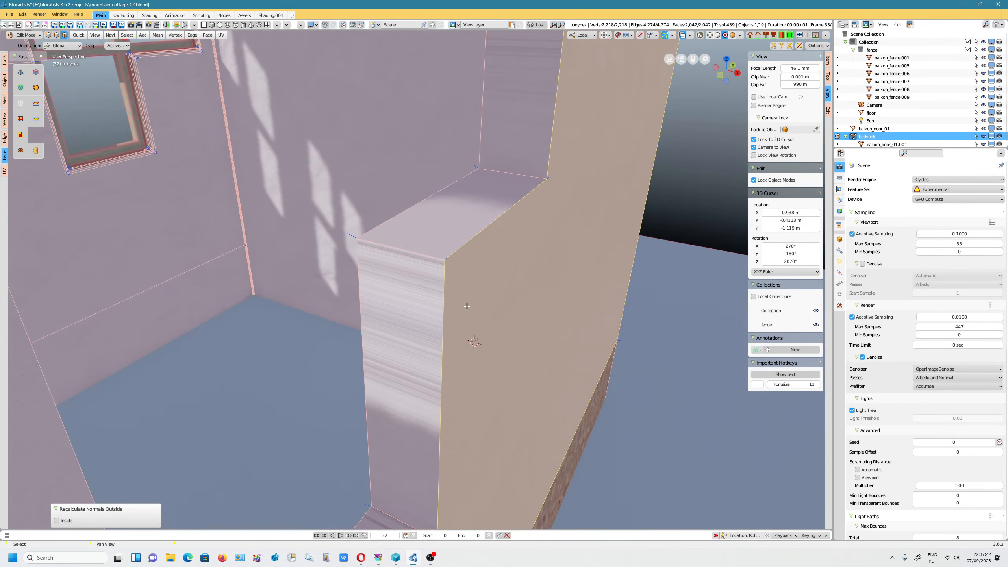
mouse_move(452, 272)
alt+mouse_down()
mouse_move(445, 250)
mouse_move(470, 256)
mouse_move(437, 276)
alt+mouse_up()
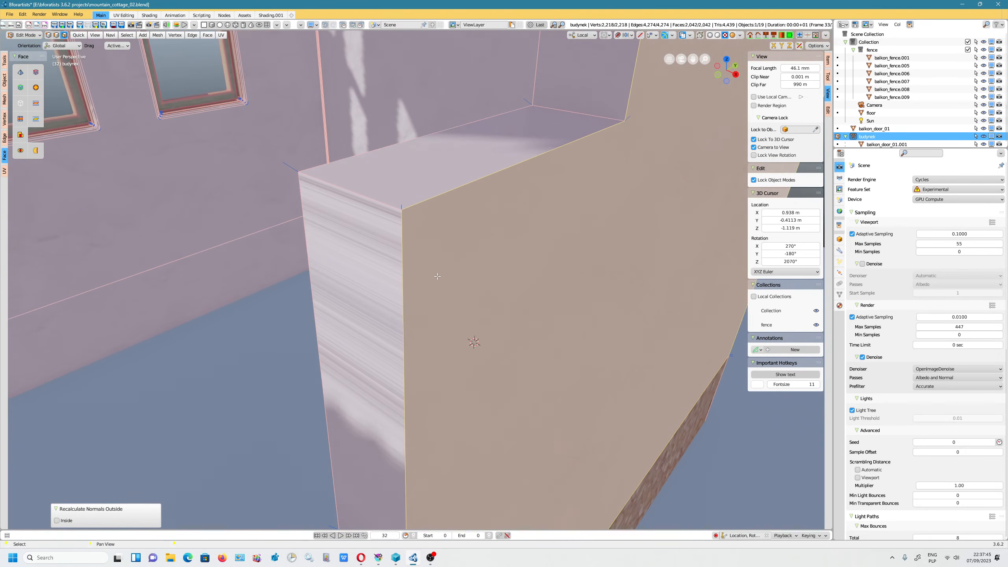
click(690, 36)
drag(721, 385, 739, 385)
- Apply the building object's rotation in Object Mode and return to editing its mesh
middle_drag(436, 301, 450, 153)
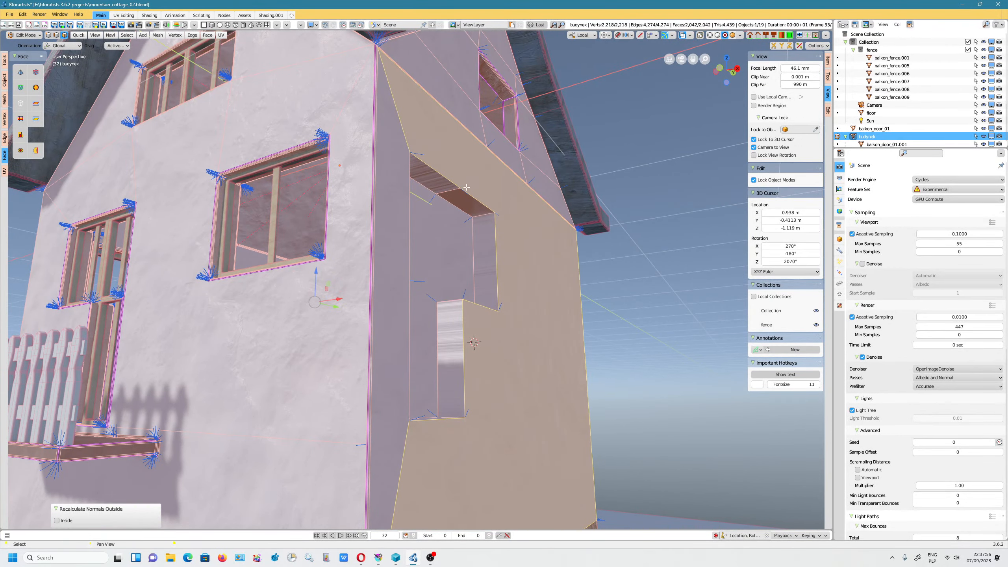
mouse_move(466, 187)
middle_down()
mouse_move(405, 255)
mouse_move(460, 250)
mouse_move(453, 176)
middle_up()
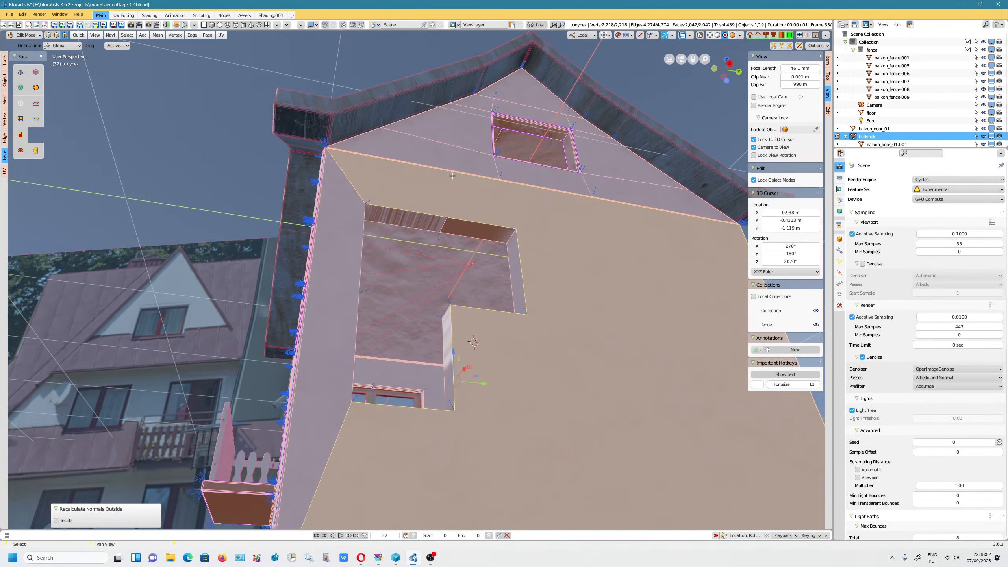
key(Tab)
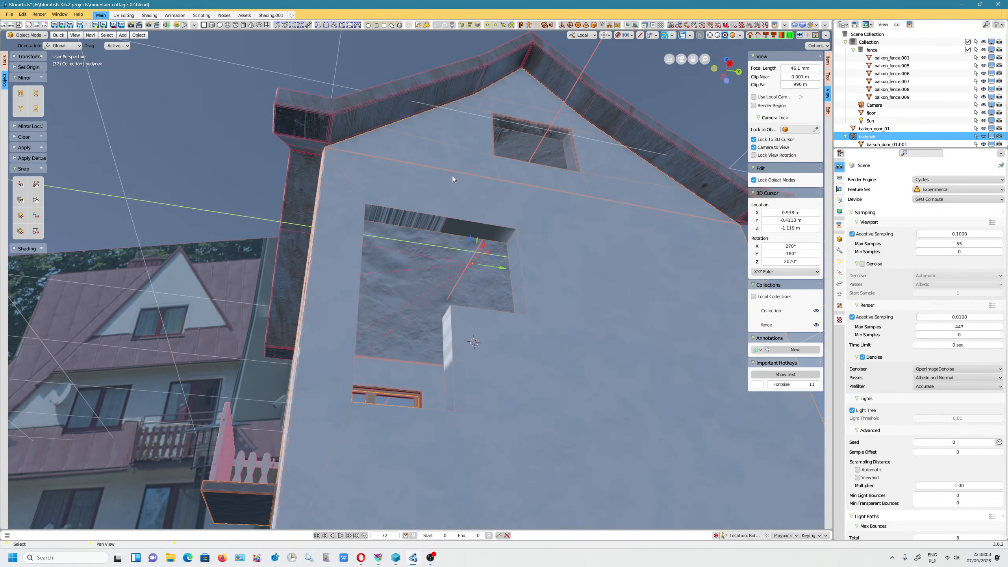
click(142, 36)
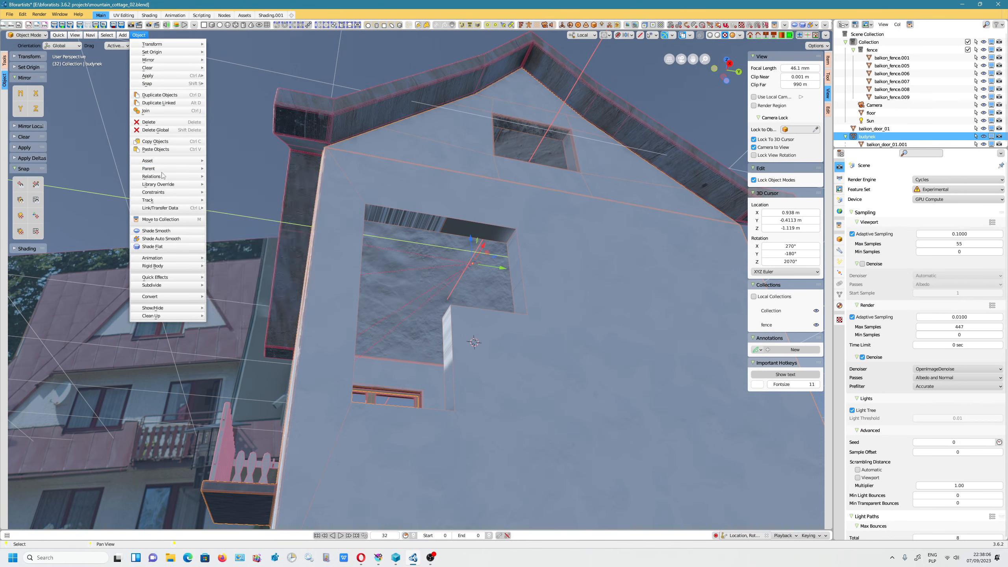
mouse_move(159, 78)
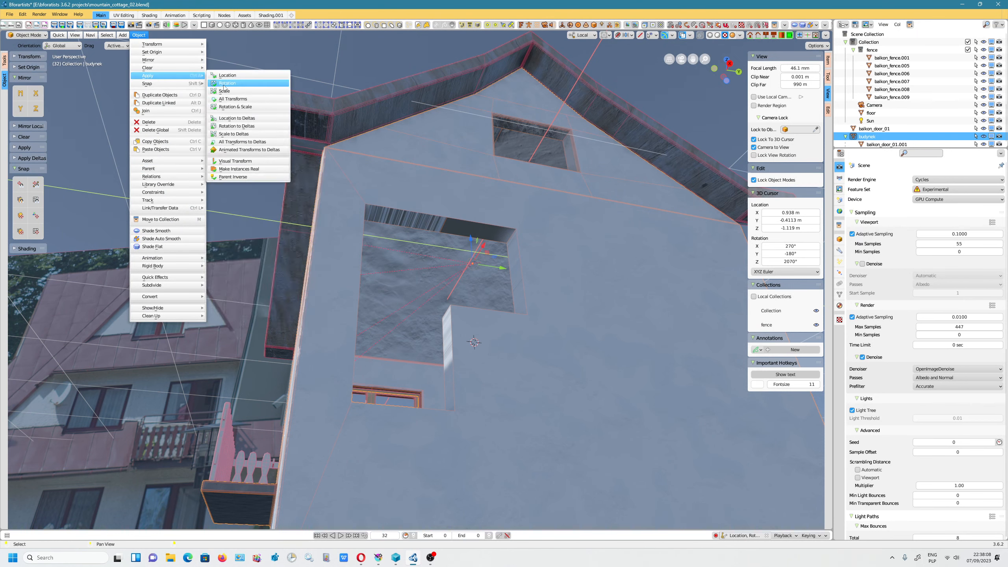
click(224, 83)
key(Tab)
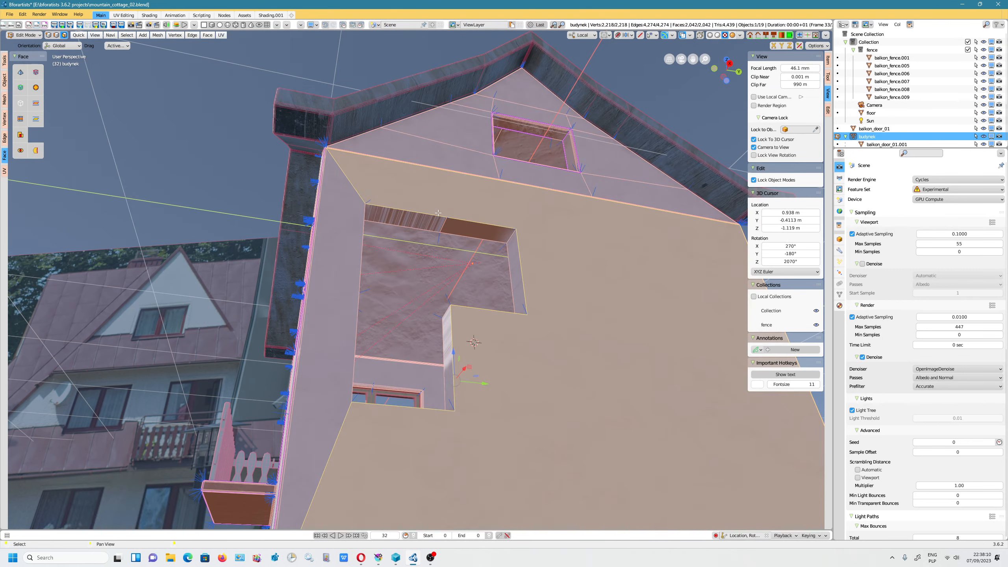
- Select the side wall face around the opening and the narrow face beside it, and flatten them with Make Planar Faces
middle_drag(508, 244, 544, 230)
click(598, 268)
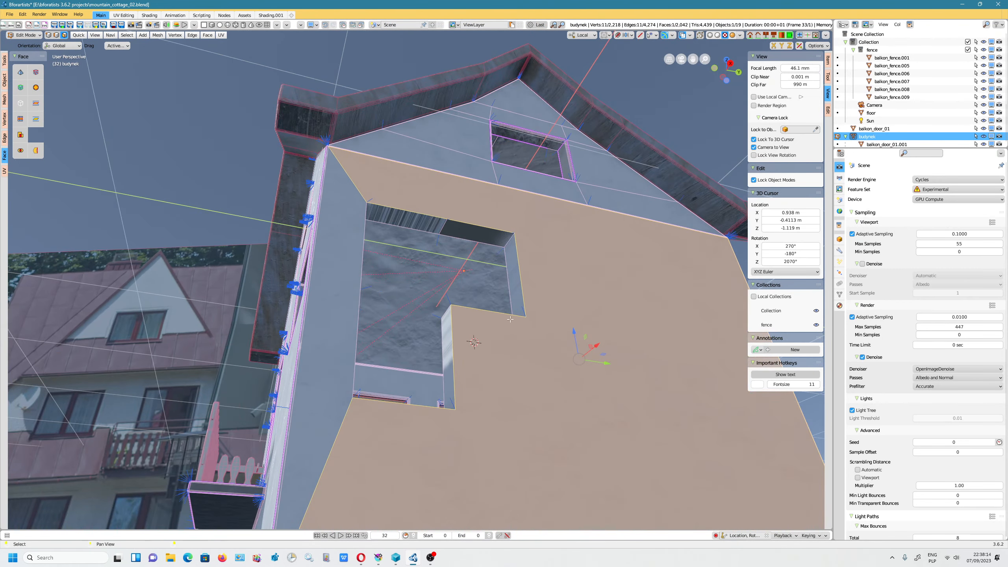
middle_drag(510, 320, 376, 309)
shift+click(376, 309)
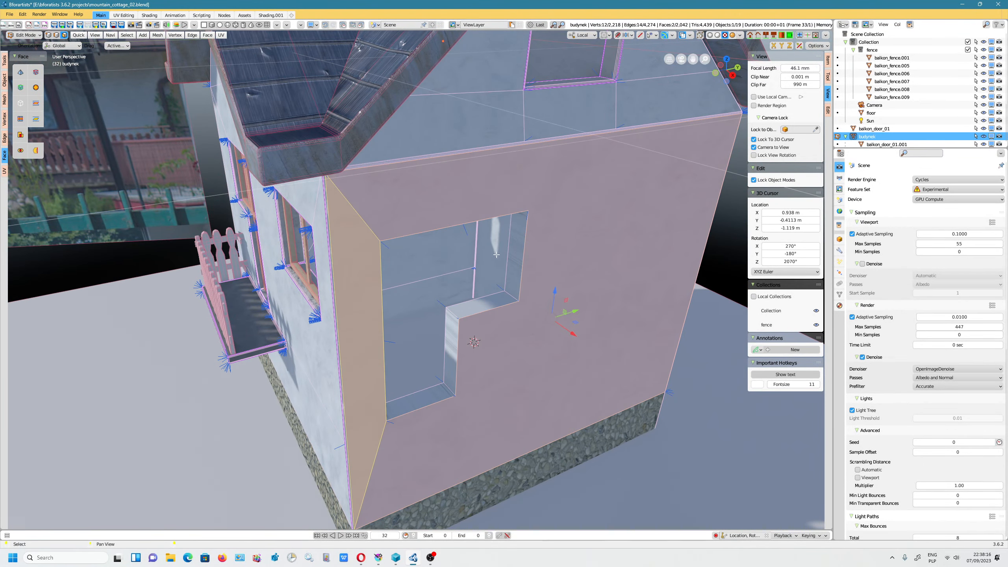
scroll(515, 331, up, 3)
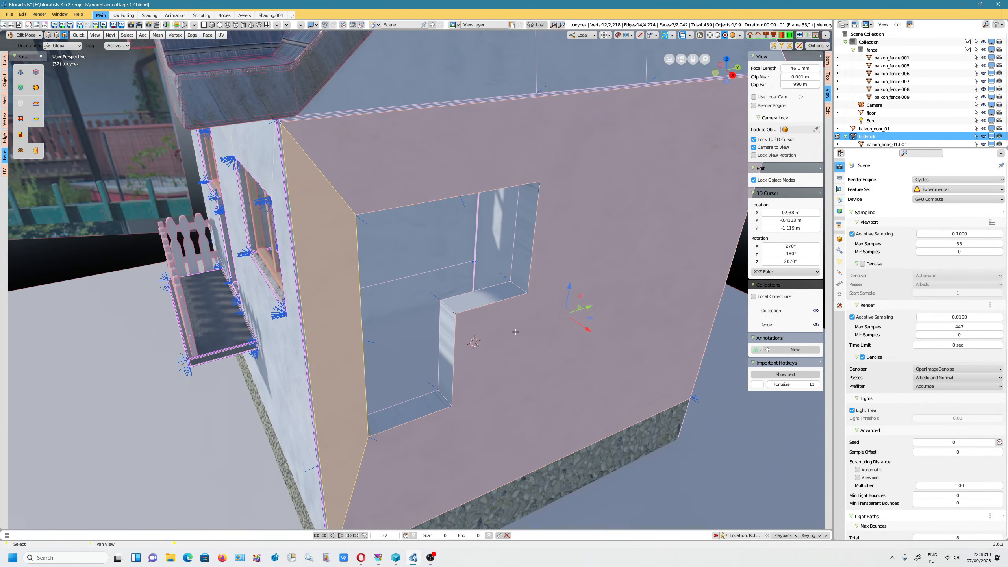
right_click(515, 332)
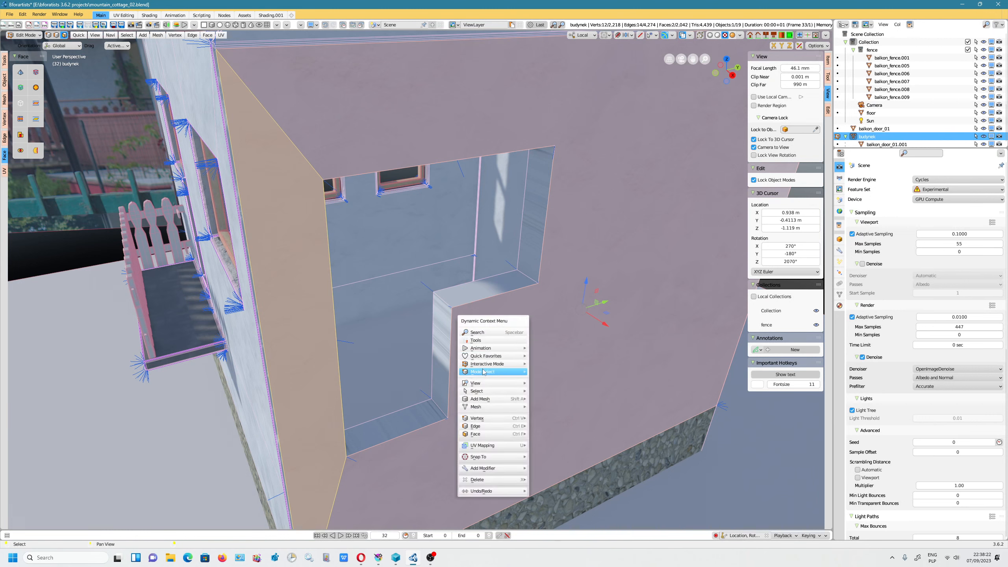
right_click(445, 200)
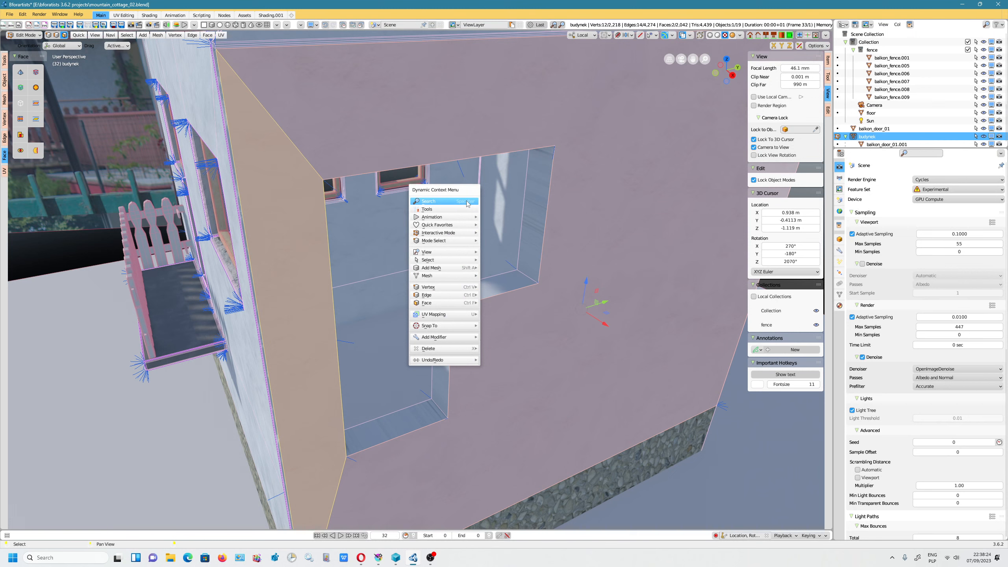
mouse_move(443, 278)
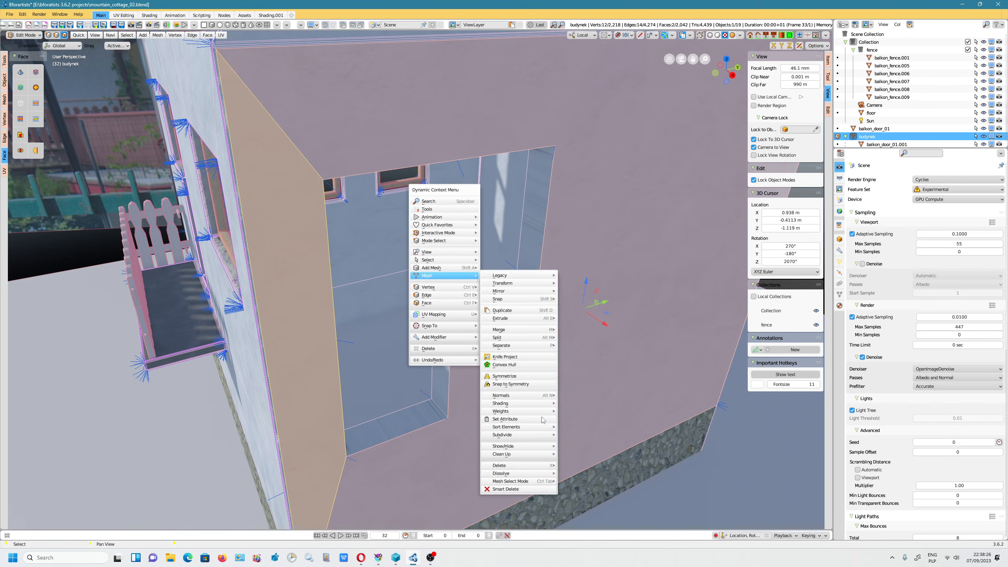
mouse_move(534, 453)
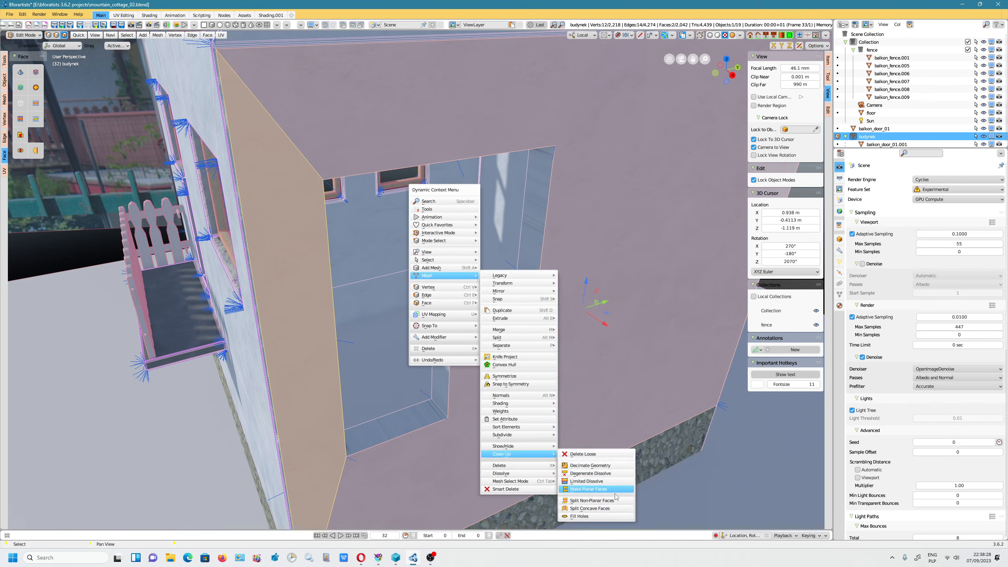
click(595, 490)
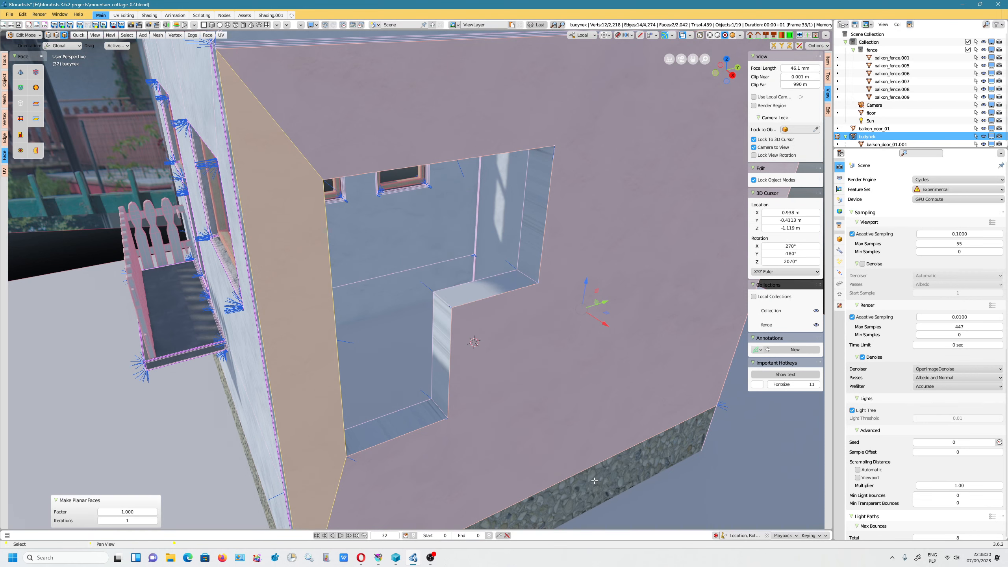
- Run Make Planar Faces a second time on the two selected wall faces
scroll(527, 312, down, 1)
scroll(581, 268, down, 2)
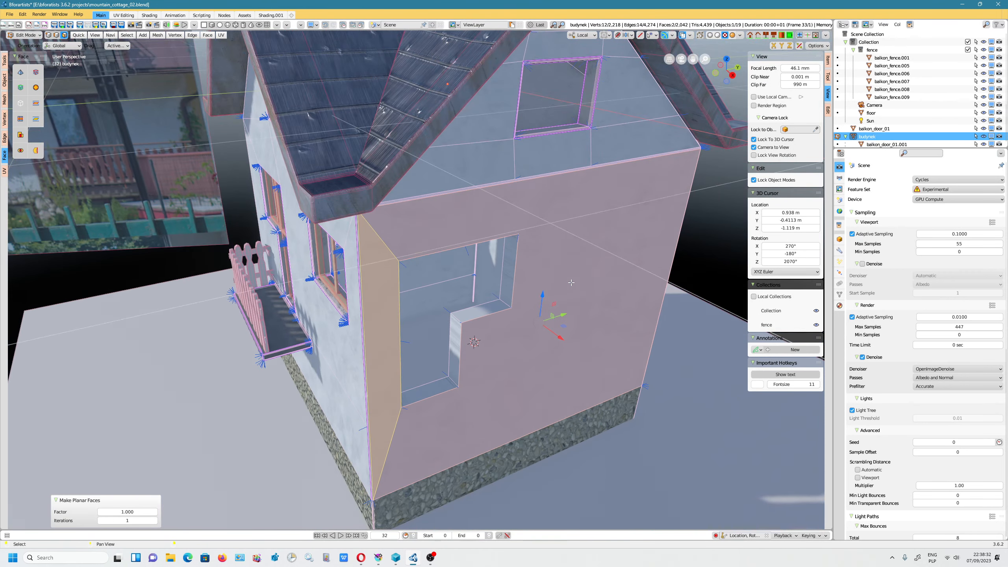
click(157, 35)
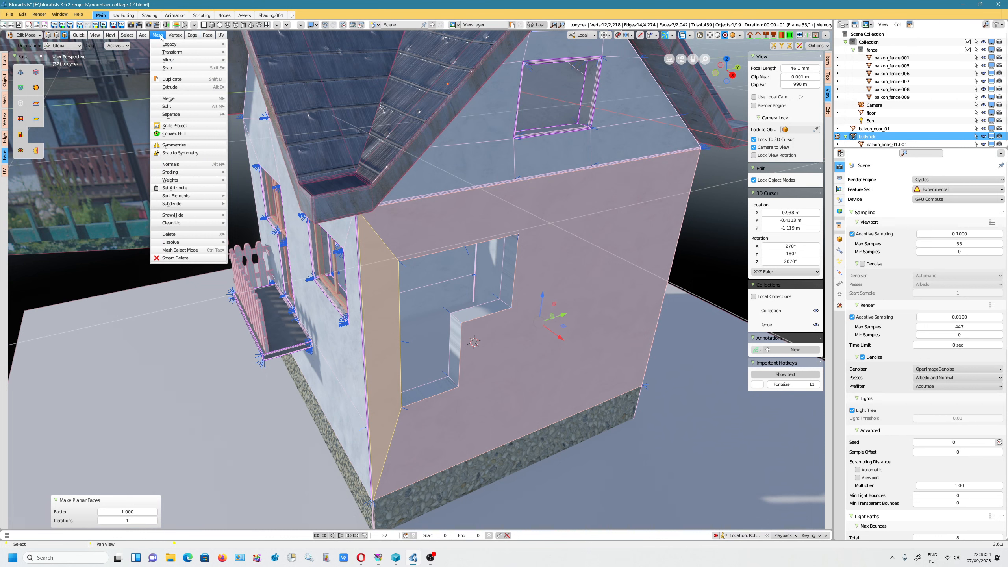
mouse_move(187, 225)
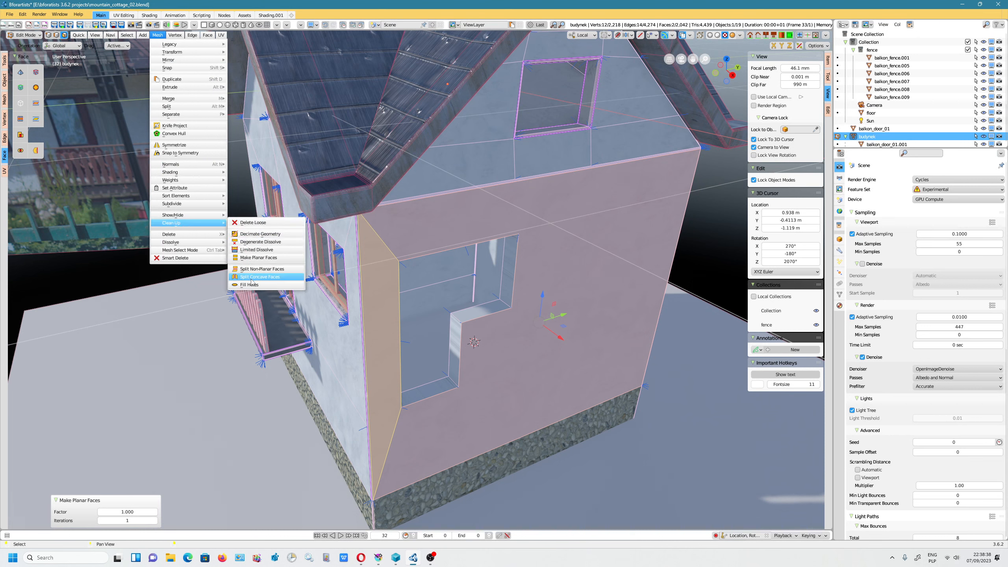
click(262, 257)
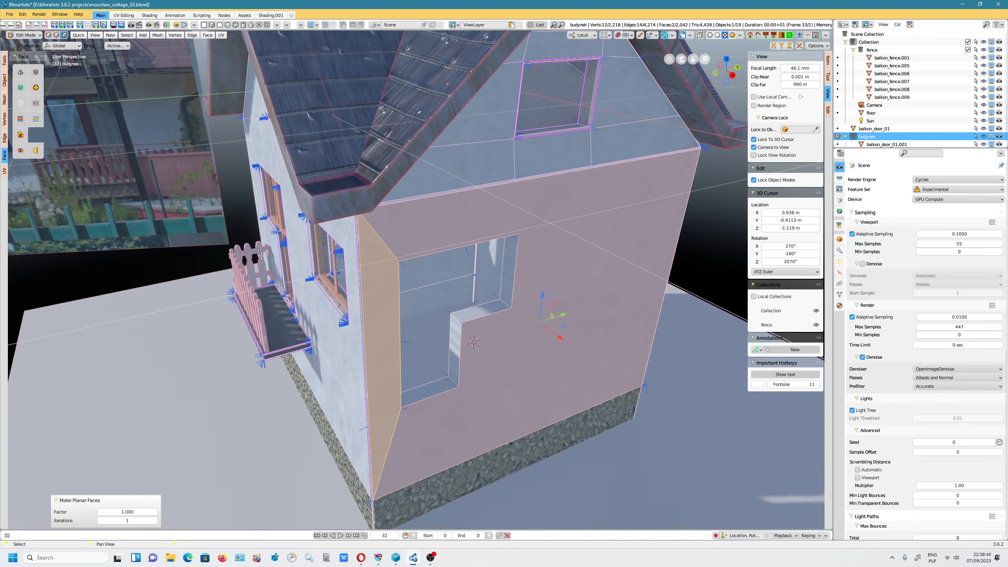
- Reselect the side wall face and its narrow neighbouring face, and recalculate their normals to the outside
click(595, 264)
scroll(551, 299, up, 3)
scroll(518, 319, up, 3)
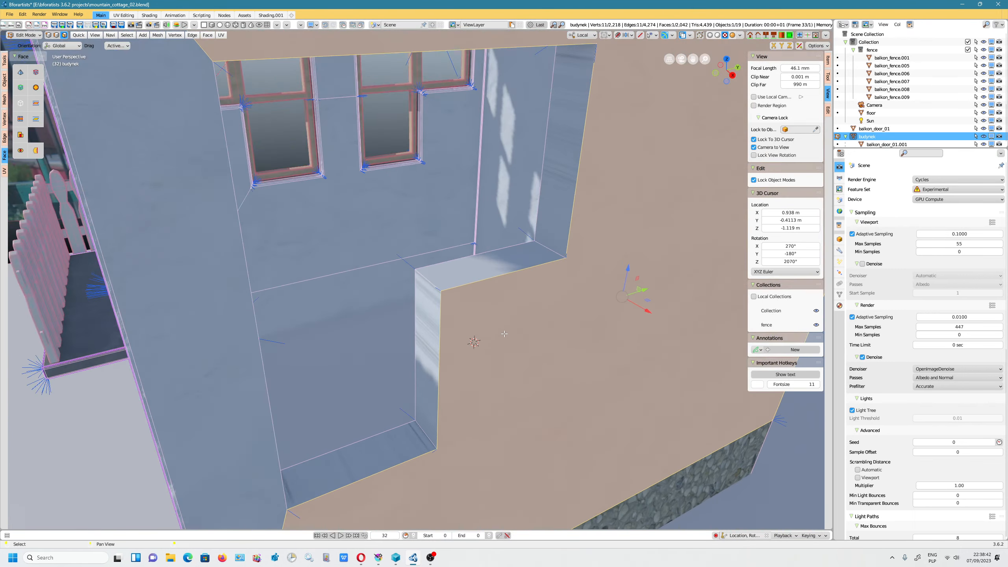
mouse_move(491, 335)
middle_down()
mouse_move(603, 348)
mouse_move(633, 340)
mouse_move(536, 361)
middle_up()
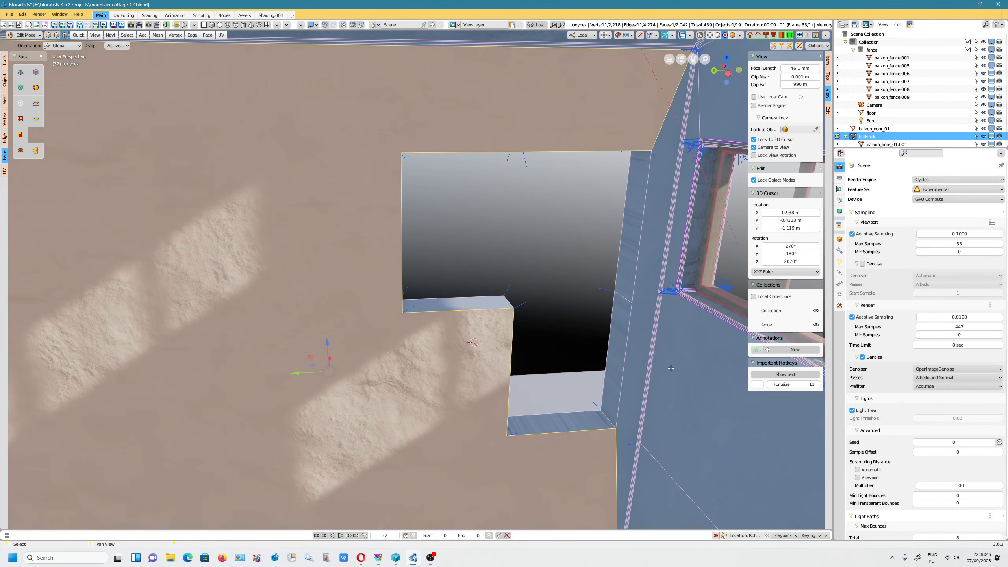
shift+click(642, 338)
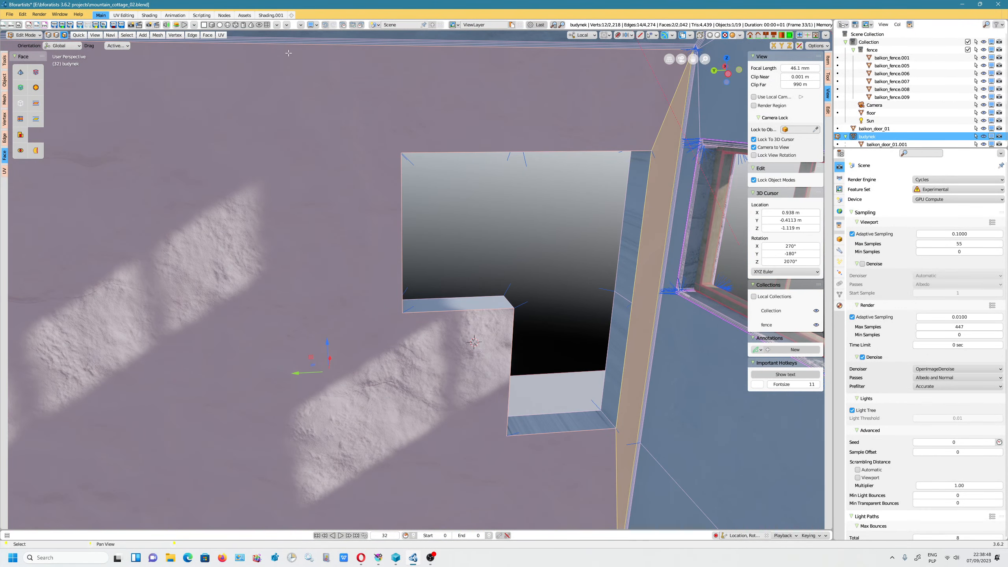
right_click(257, 119)
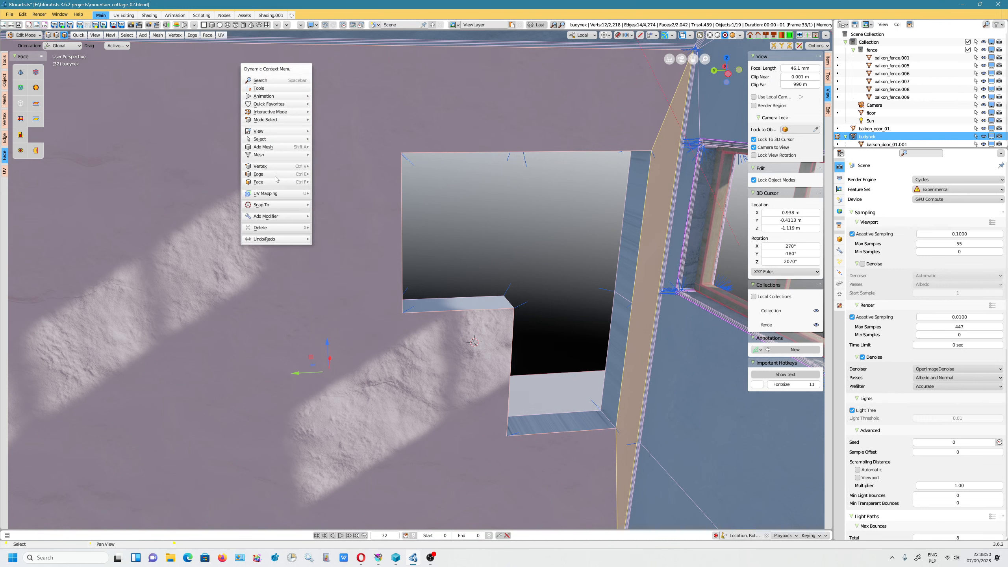
mouse_move(302, 154)
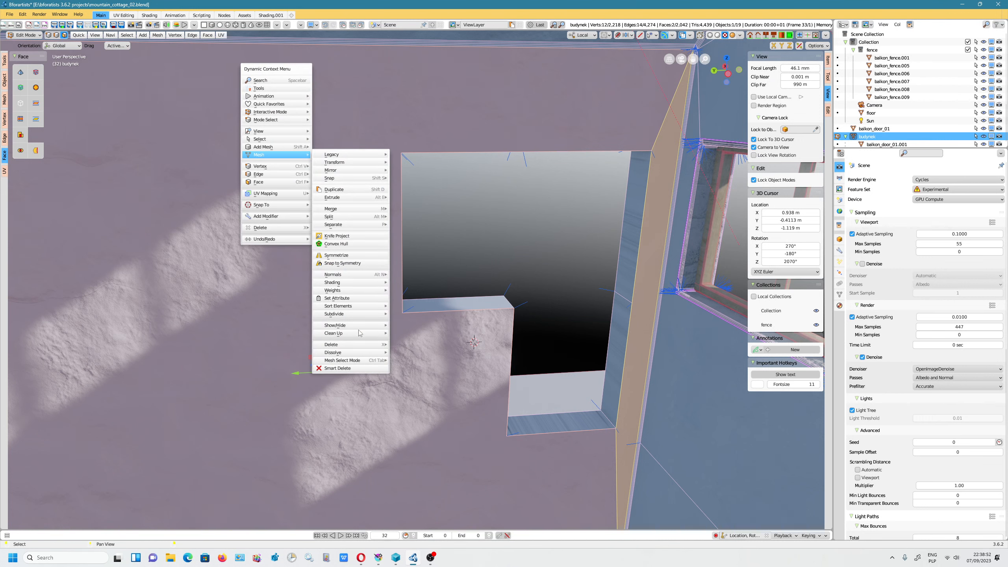
mouse_move(349, 275)
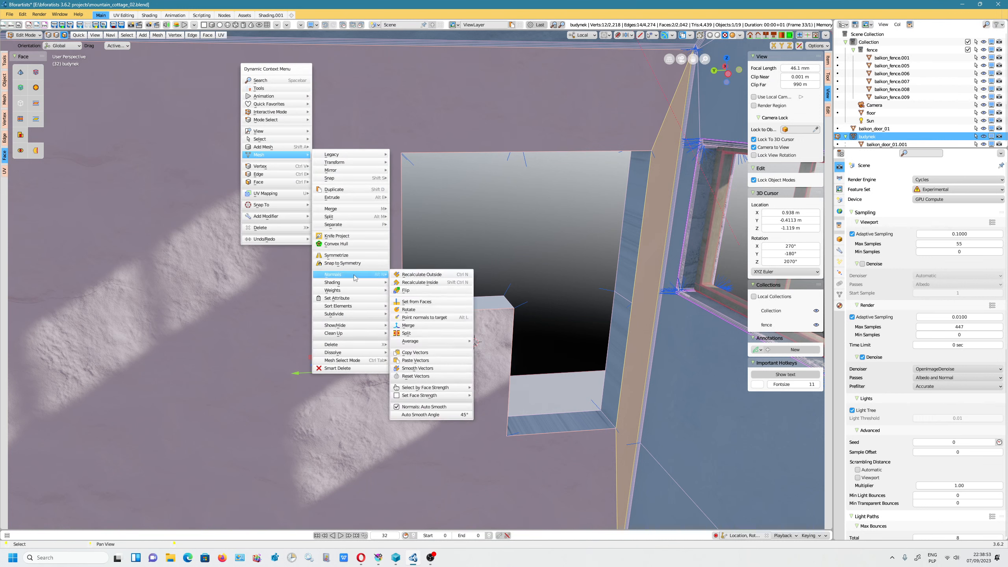
click(433, 276)
- Apply Make Planar Faces once more to the wall faces after the normals recalculation and inspect the opening's exterior
right_click(229, 304)
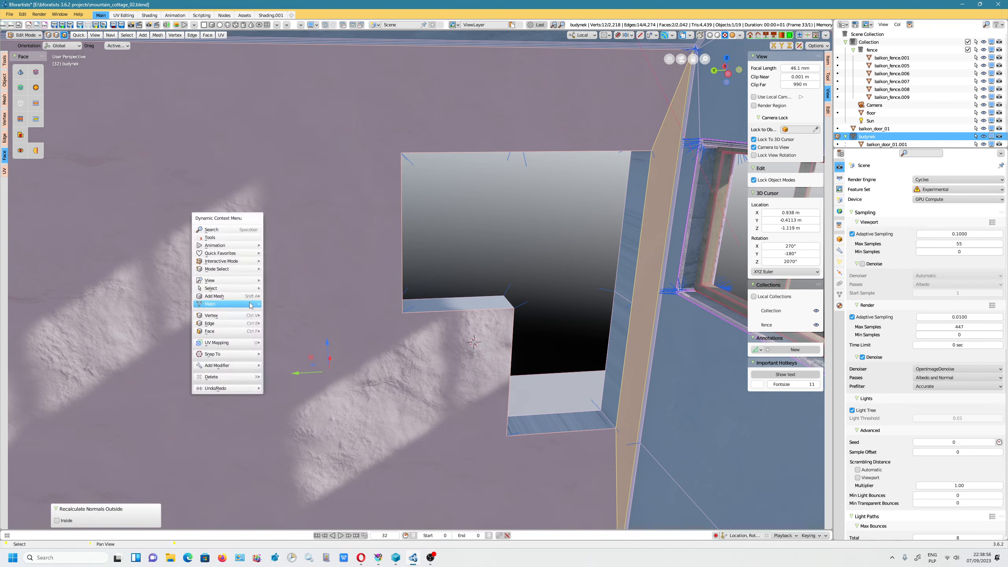
mouse_move(228, 309)
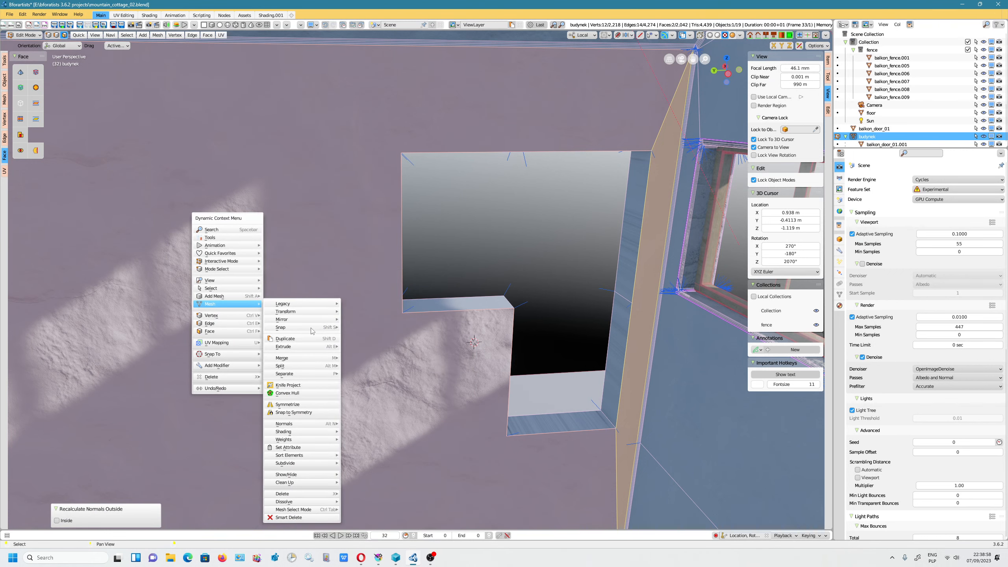
mouse_move(309, 482)
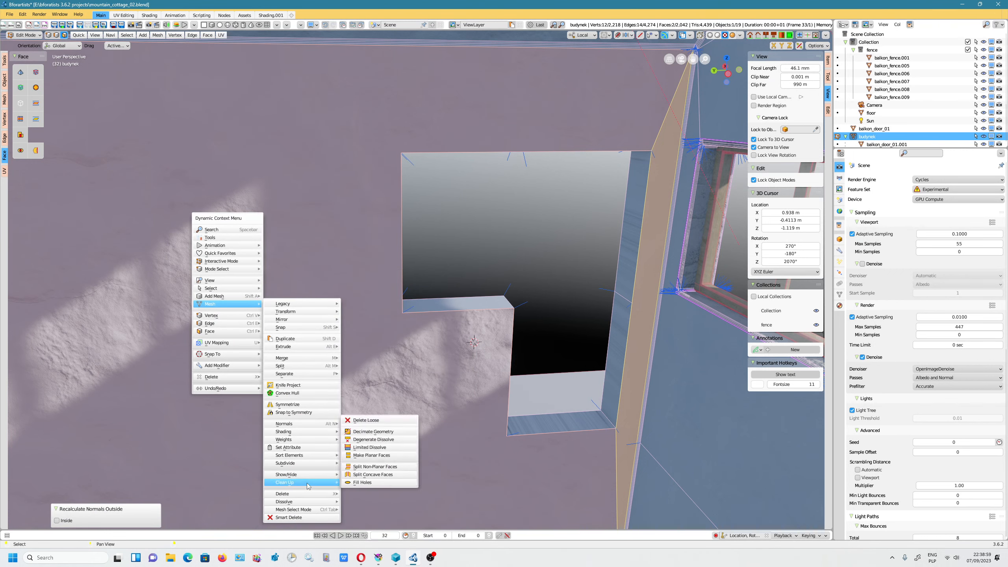
click(372, 455)
middle_drag(472, 399, 507, 343)
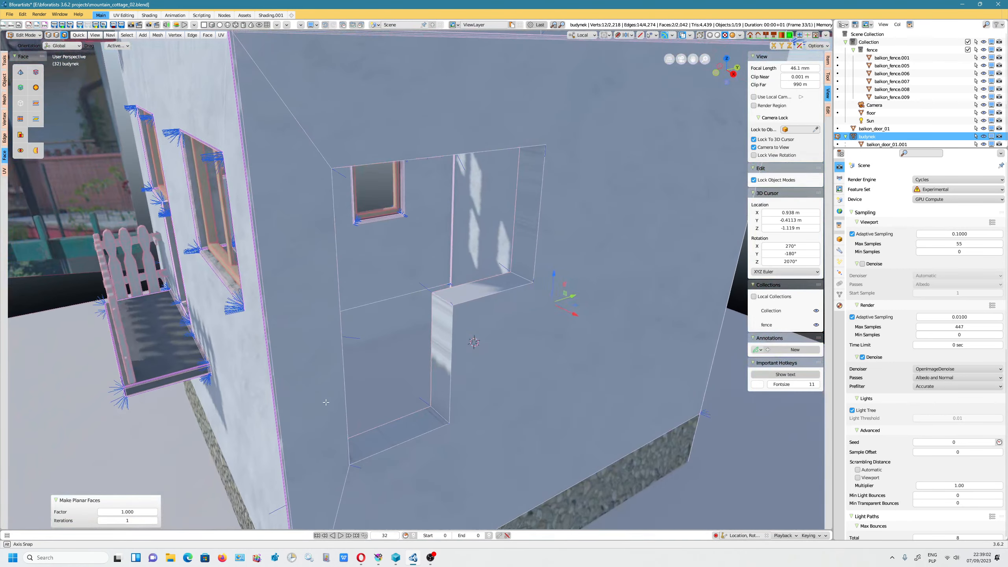
- Bevel the outer edge loop of the L-shaped opening with a width of 0.0142 m and 4 segments
scroll(508, 343, up, 1)
click(57, 35)
click(372, 119)
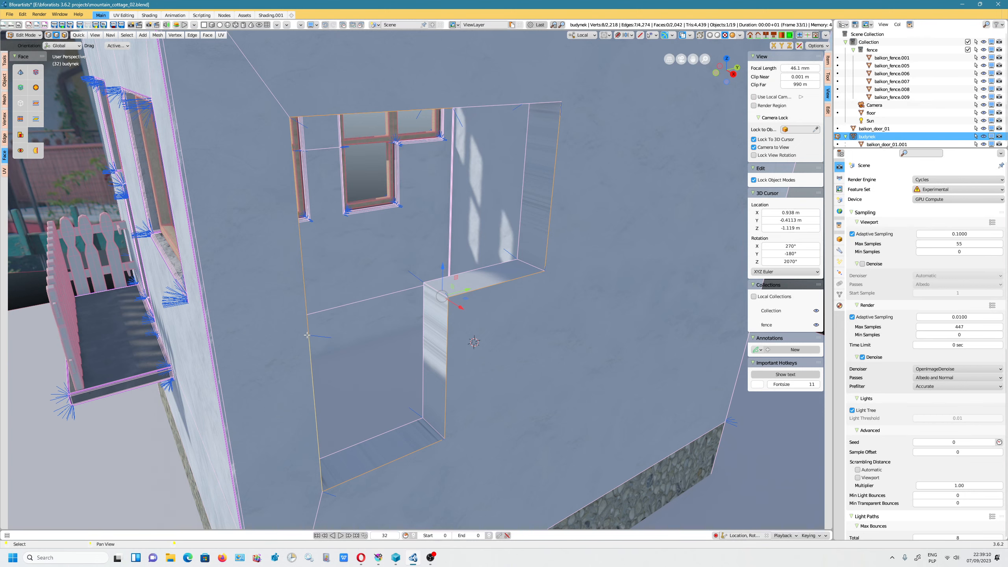
middle_drag(477, 81, 466, 63)
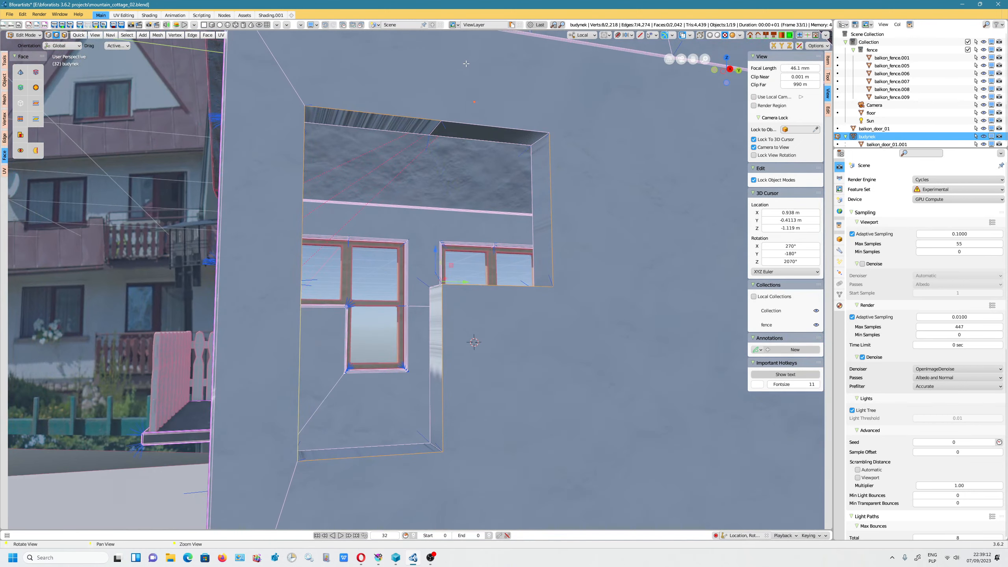
right_click(482, 128)
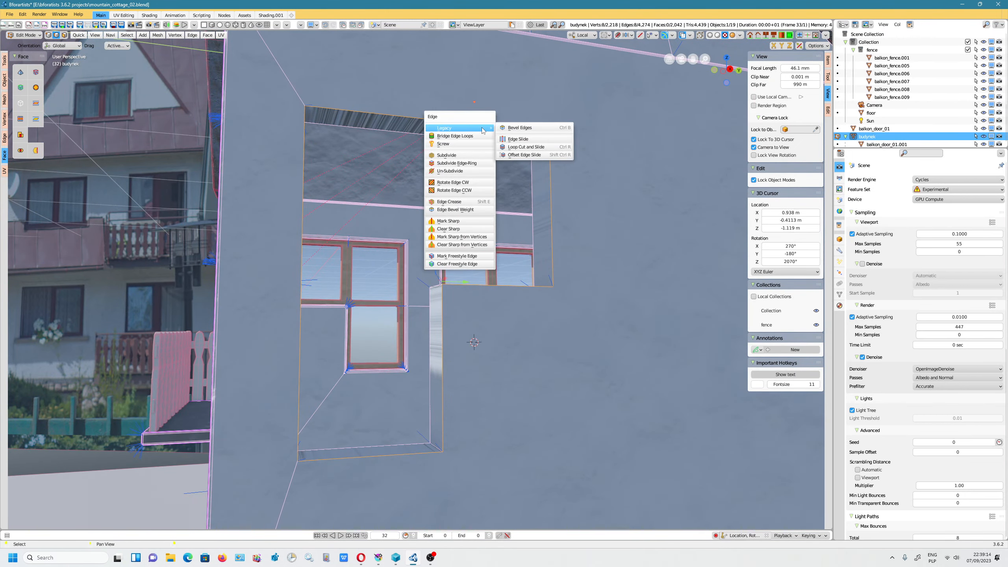
click(516, 130)
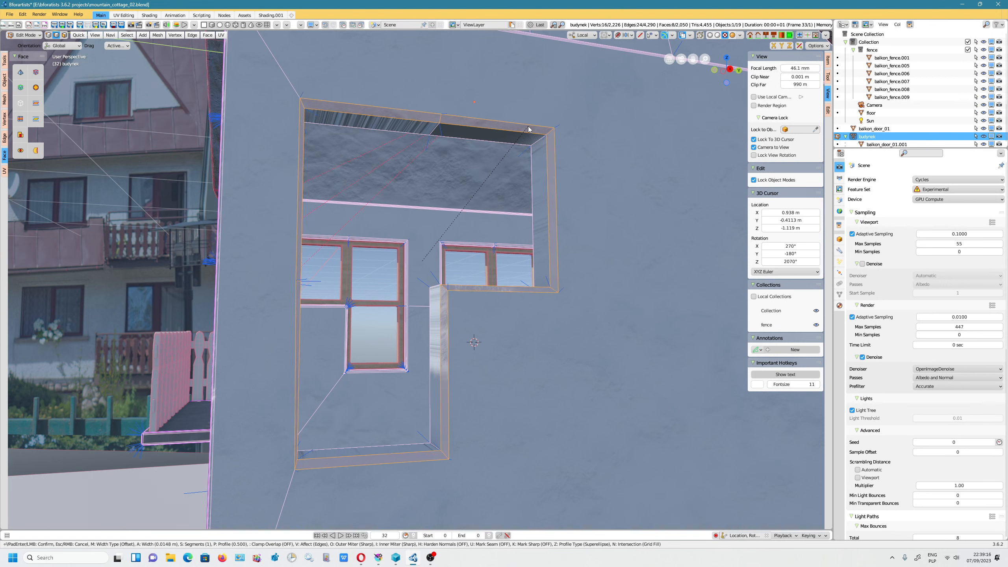
click(528, 129)
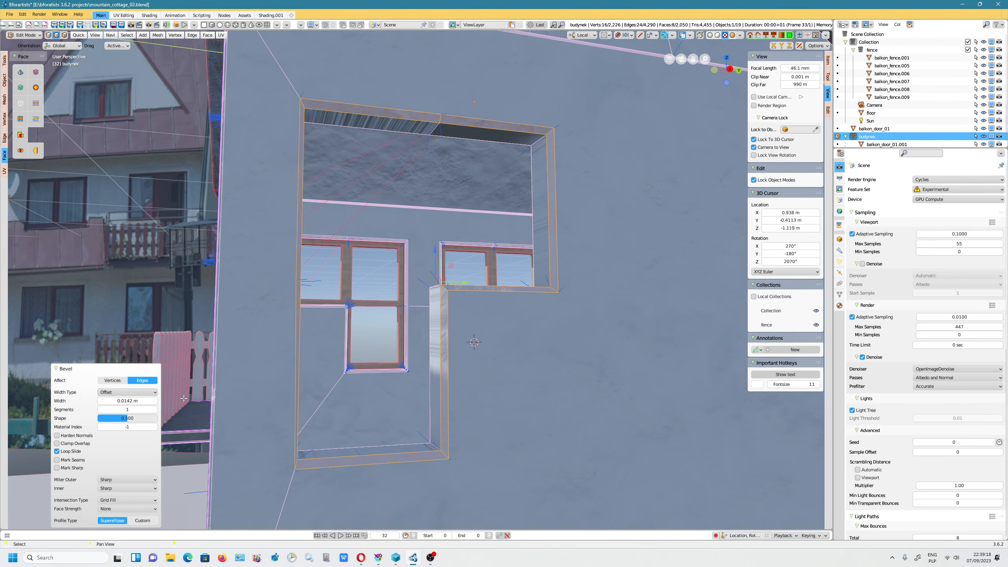
click(155, 410)
click(155, 410)
click(155, 410)
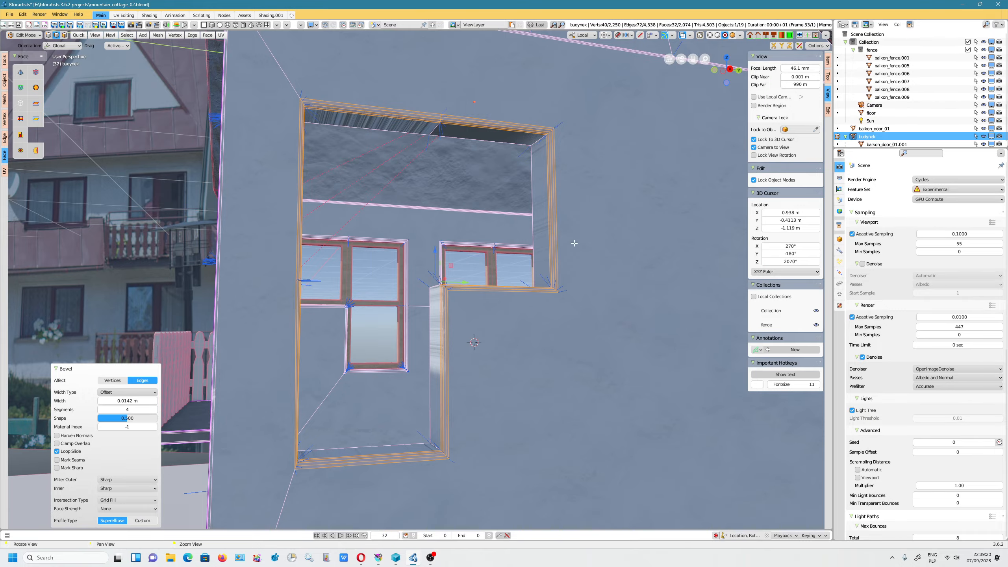
- Deselect the bevelled edges, check the opening on the whole cottage, and save the file
alt+drag(574, 243, 618, 274)
scroll(617, 273, down, 4)
click(555, 288)
alt+drag(525, 294, 534, 318)
scroll(520, 306, down, 3)
scroll(517, 317, up, 3)
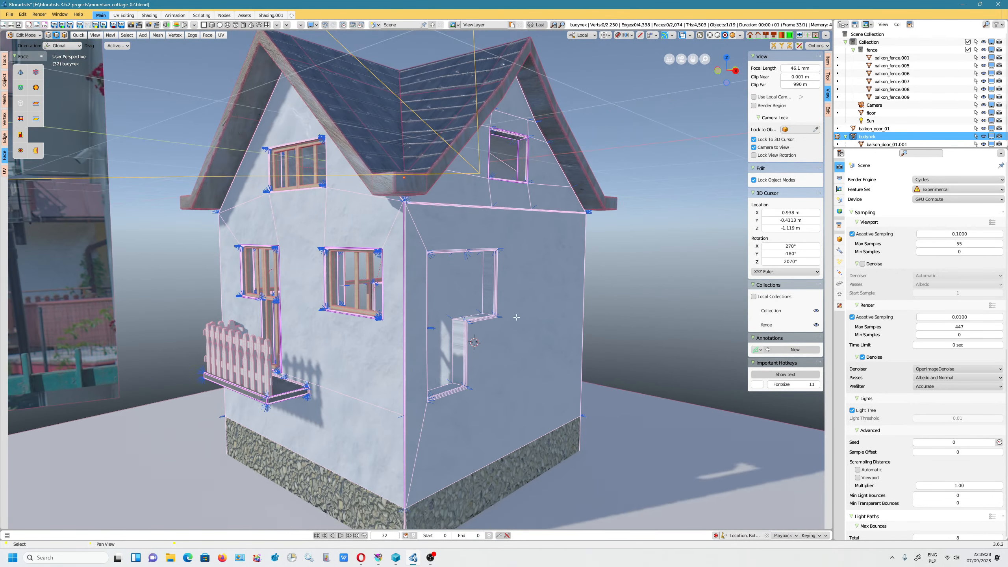
click(9, 15)
click(27, 83)
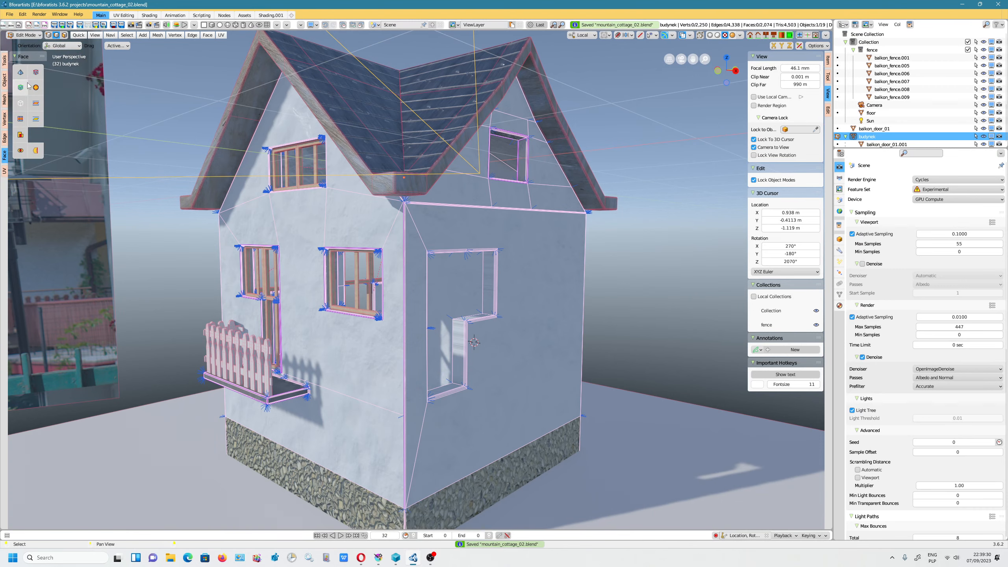
scroll(298, 227, down, 3)
middle_drag(298, 227, 523, 238)
alt+drag(326, 231, 304, 222)
alt+drag(540, 222, 550, 228)
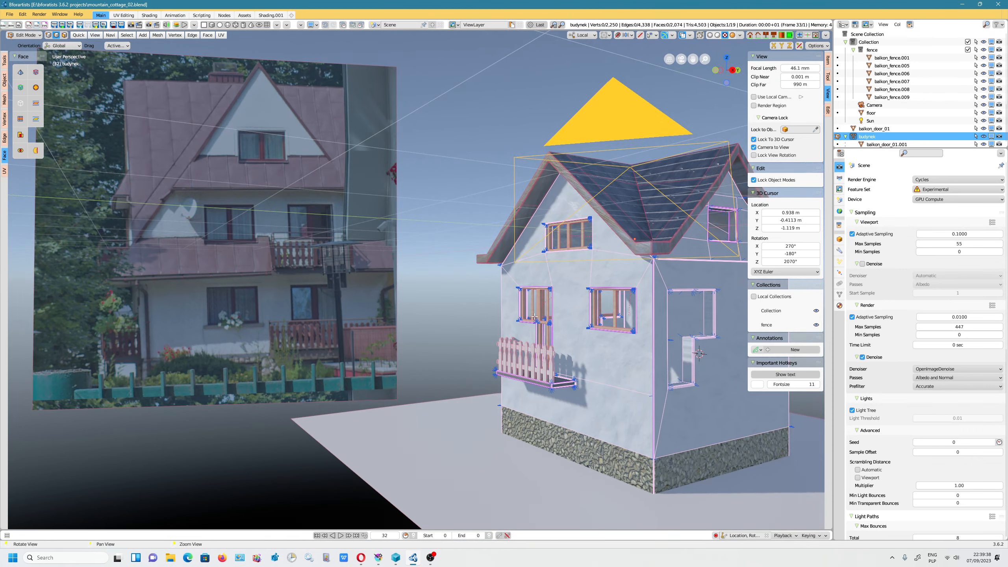
alt+drag(535, 317, 542, 410)
click(432, 561)
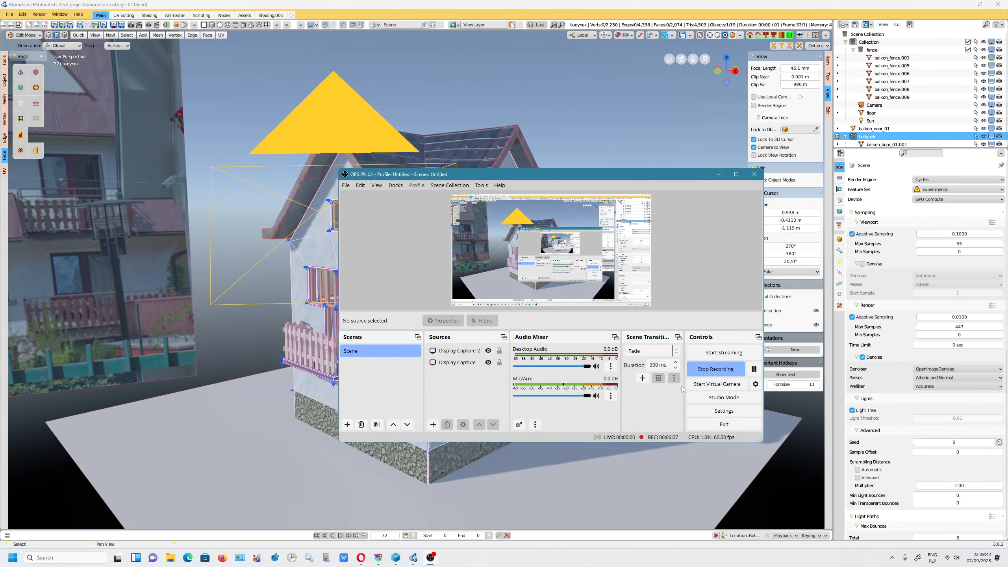